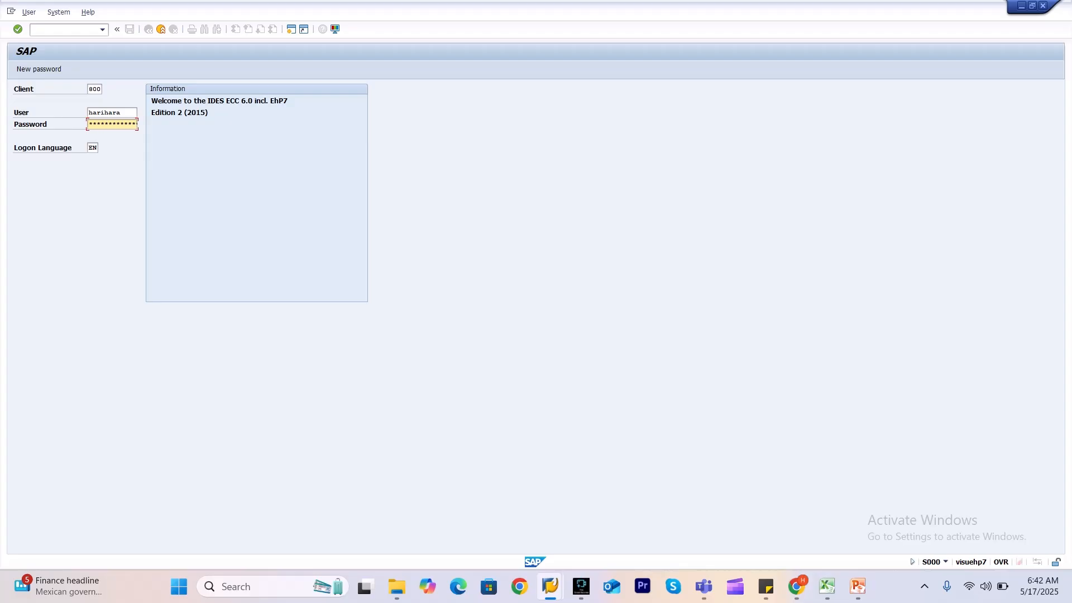
Log on to client 800 and start transaction QM01 for creating a quality notification.
key(Return)
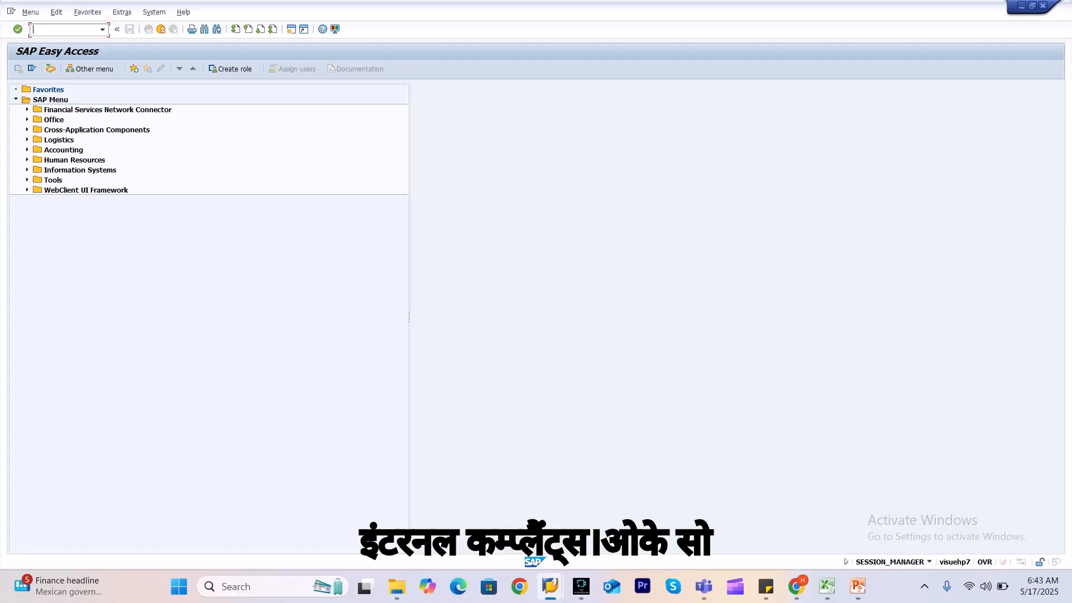
text(qm0)
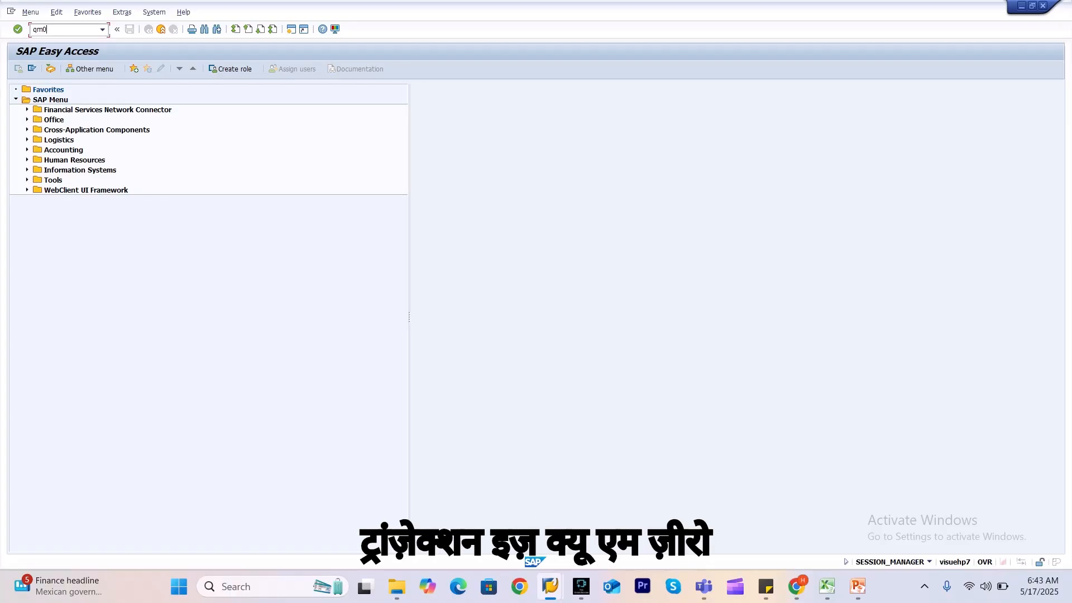
text(1)
key(Return)
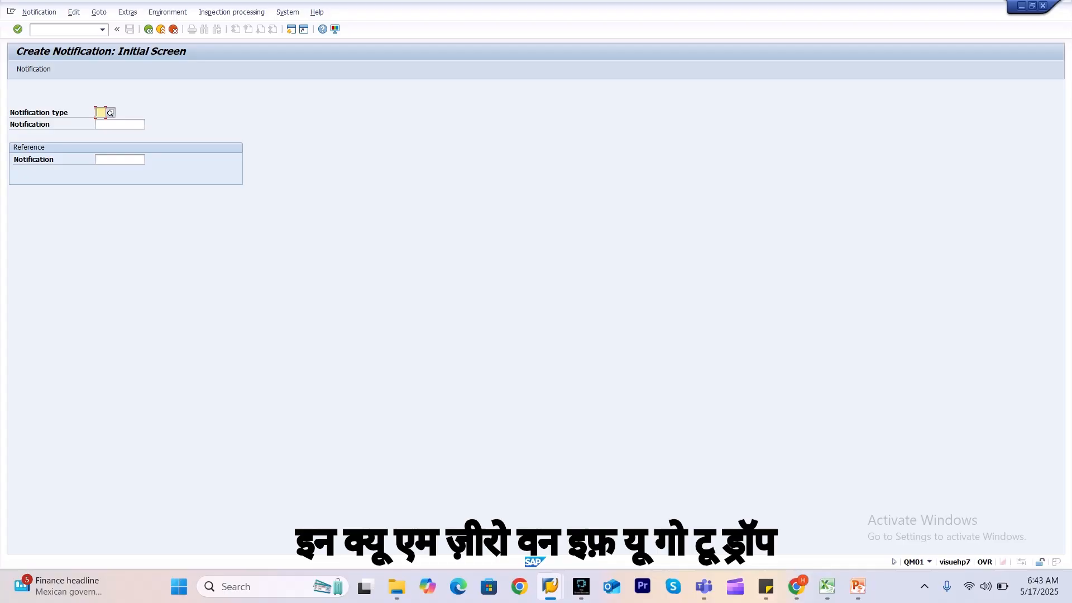
Choose notification type Q2, Complaint ag. vendor, from the available notification types and continue.
click(110, 112)
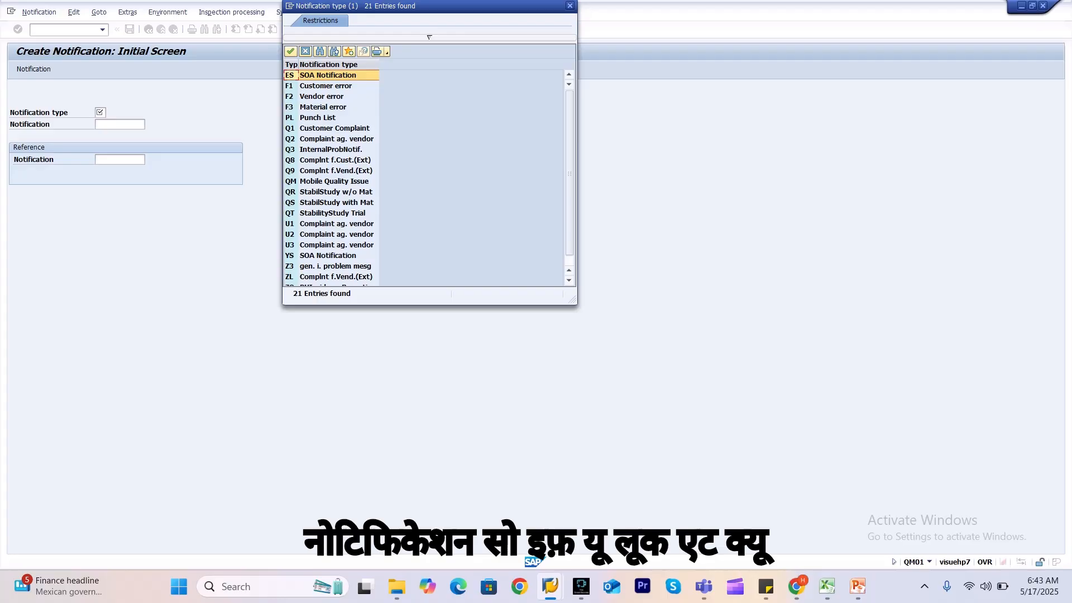
click(290, 128)
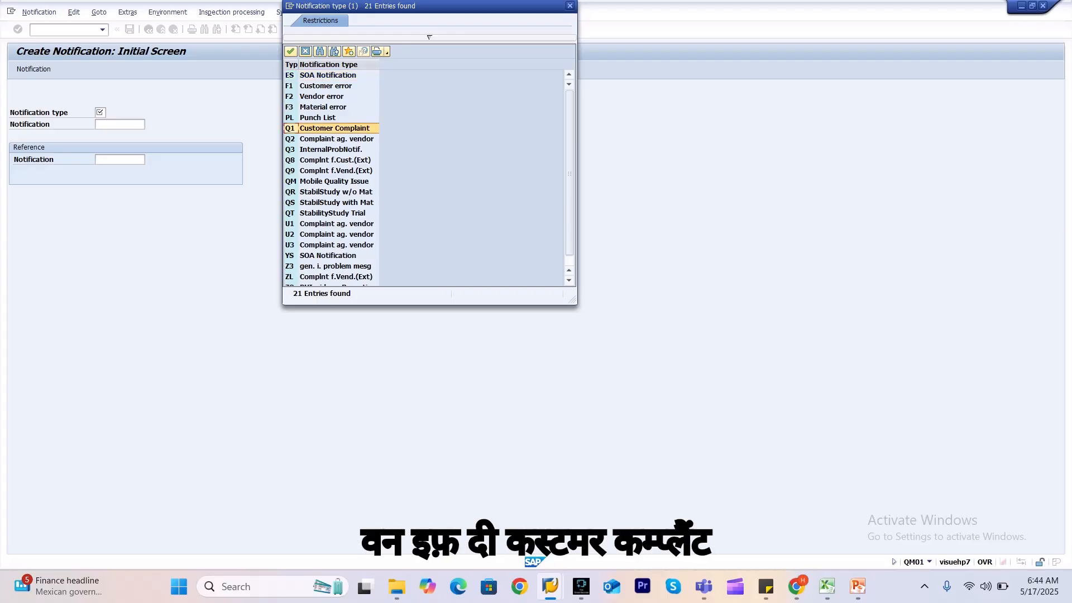
click(290, 139)
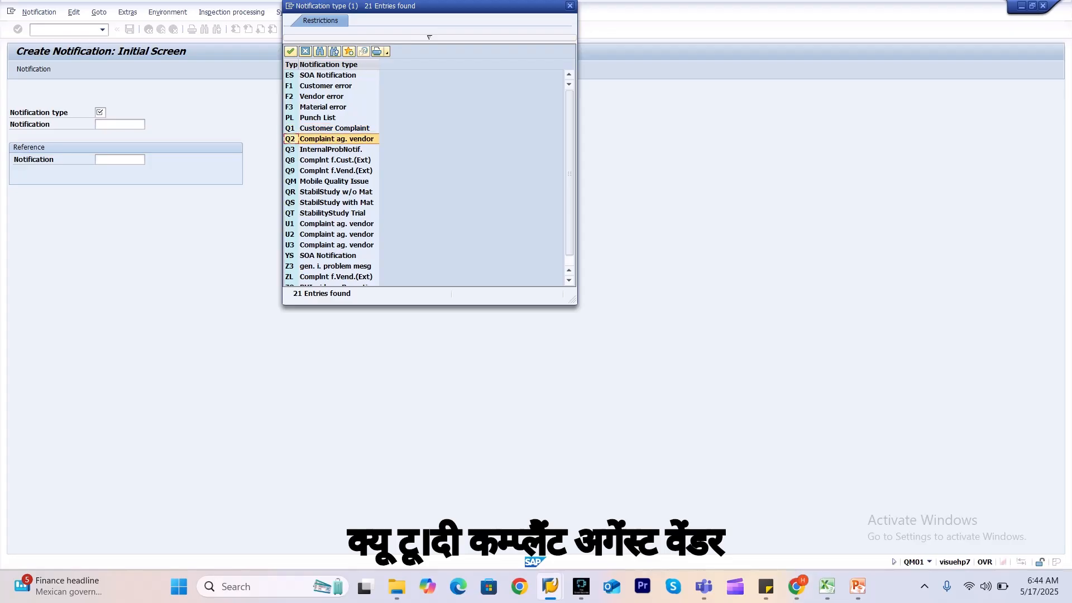
click(290, 150)
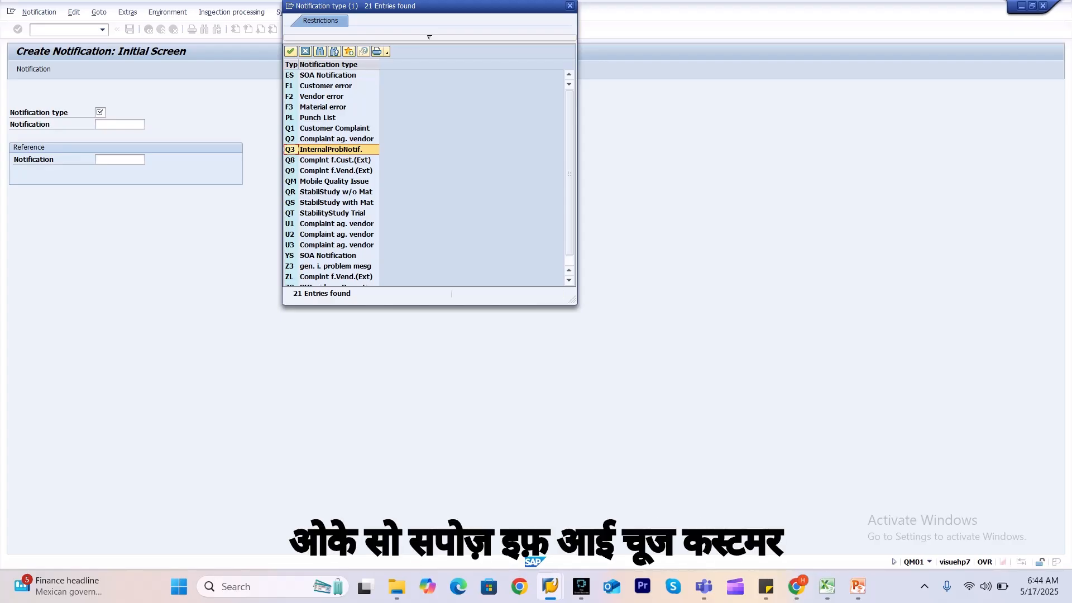
double_click(290, 139)
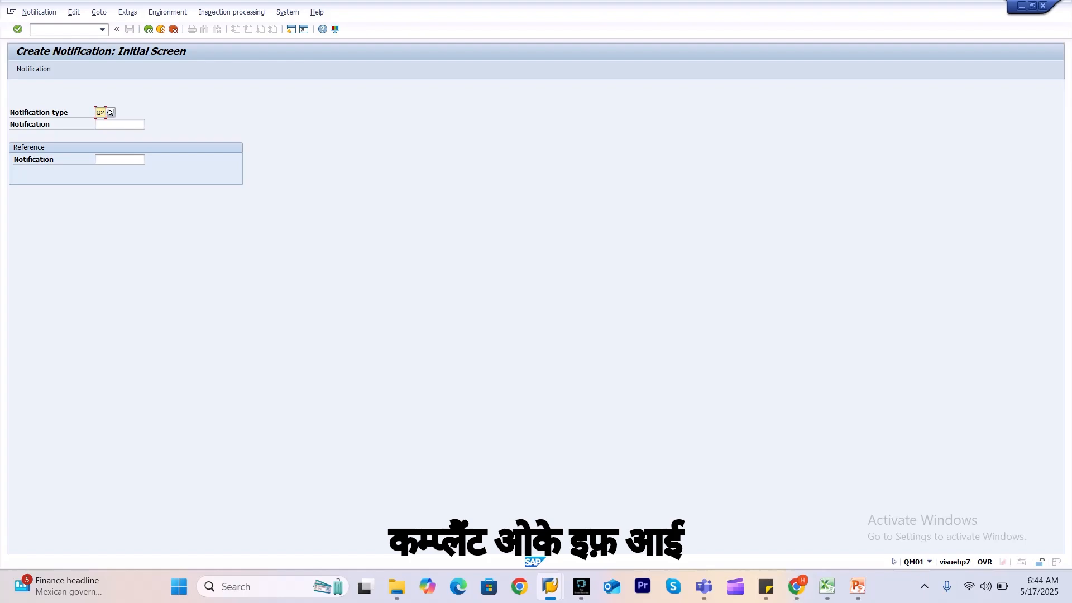
key(Return)
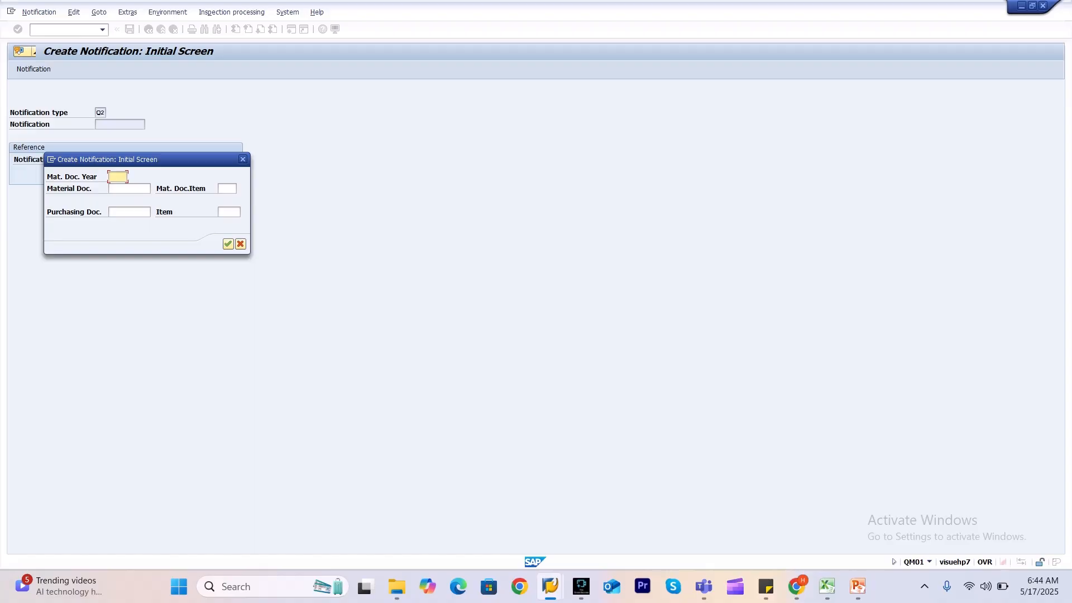
Leave the material document and purchasing document references blank and proceed to the vendor complaint notification.
click(129, 189)
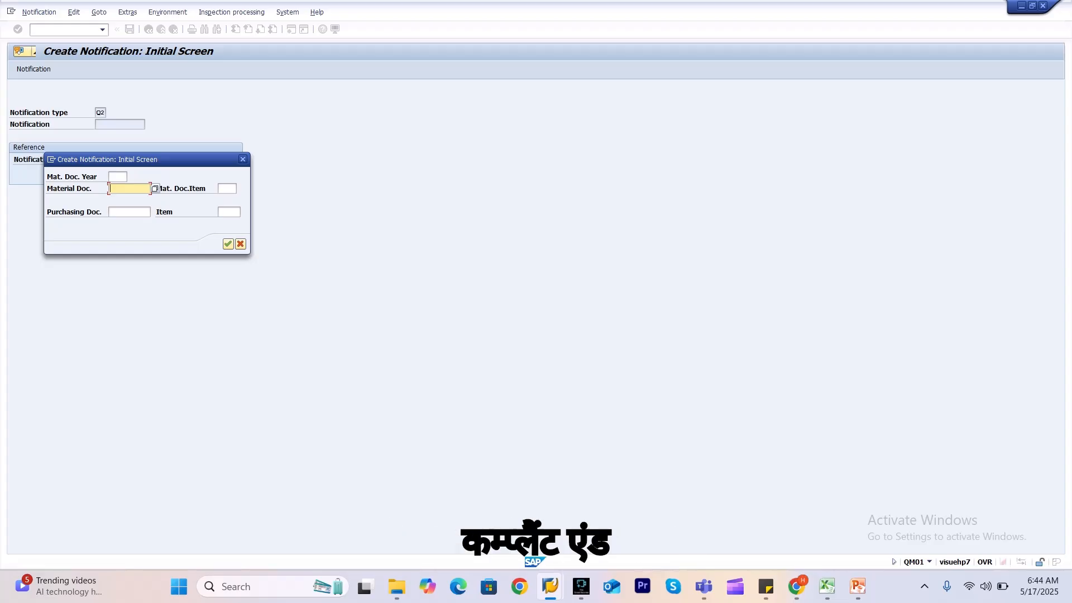
click(129, 212)
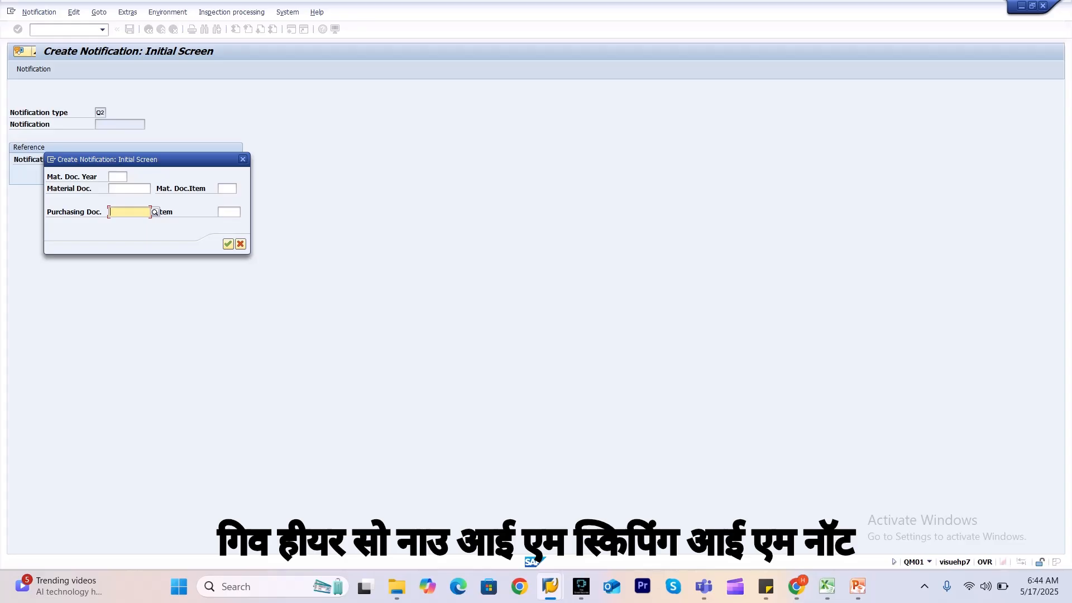
click(228, 244)
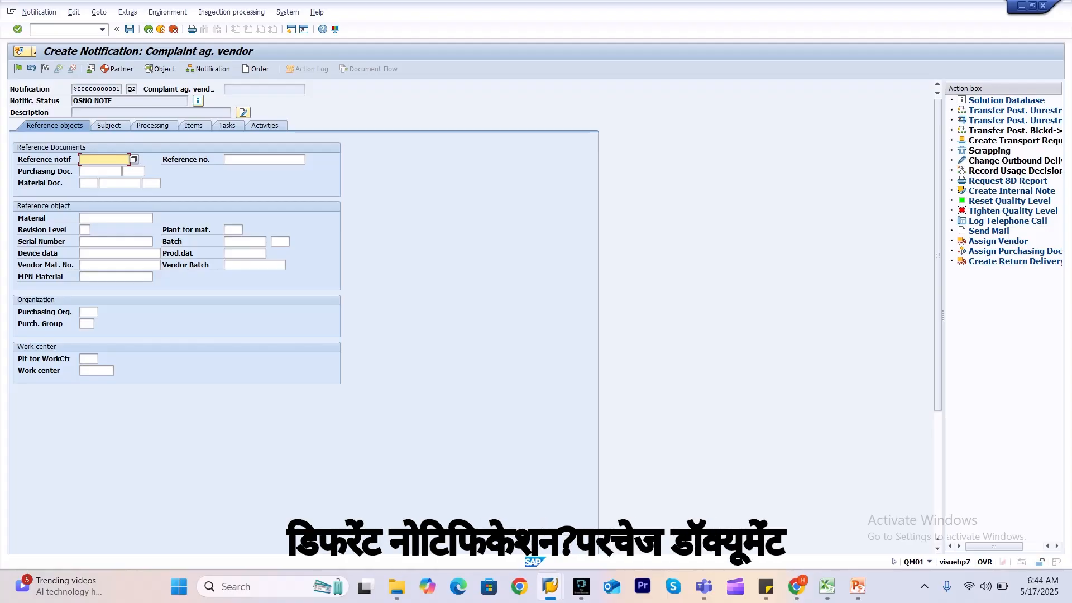
Review the reference object fields for purchasing and material documents, material, revision level, serial number, vendor material number, purchasing organization and work center.
click(101, 171)
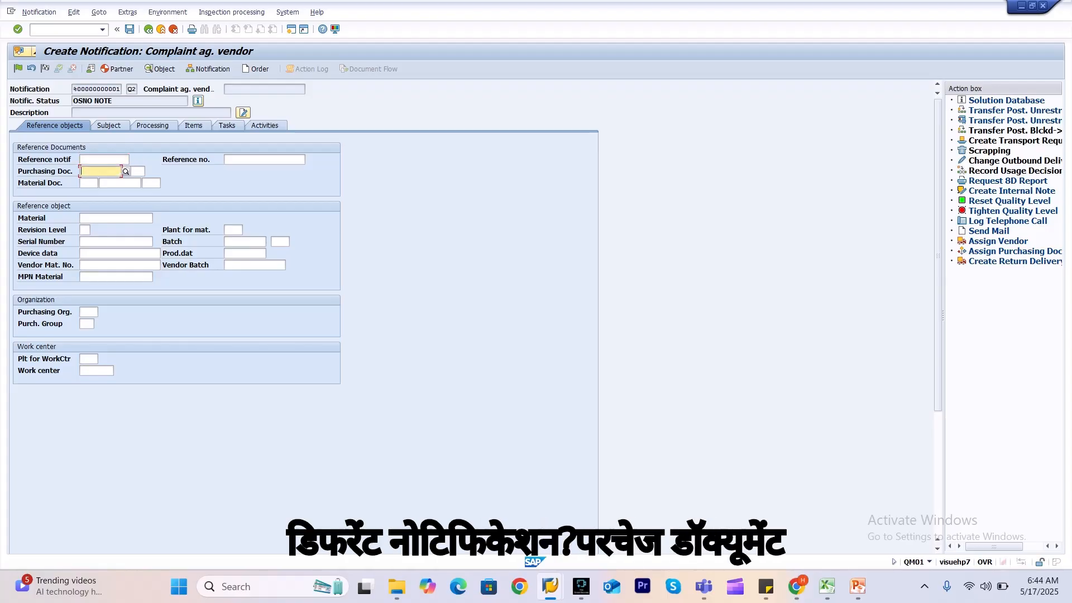
click(89, 183)
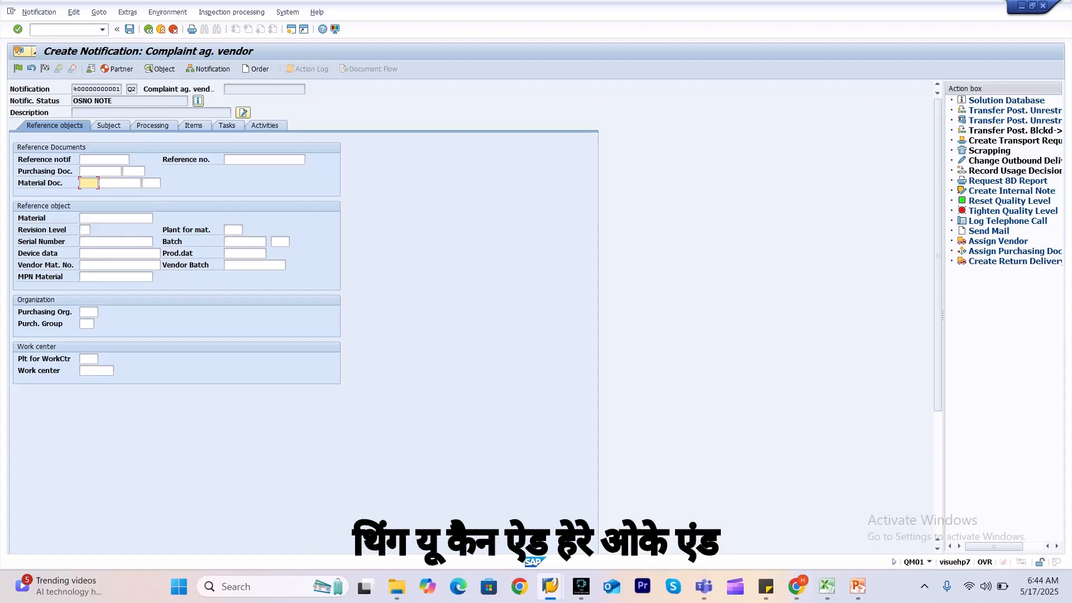
click(115, 218)
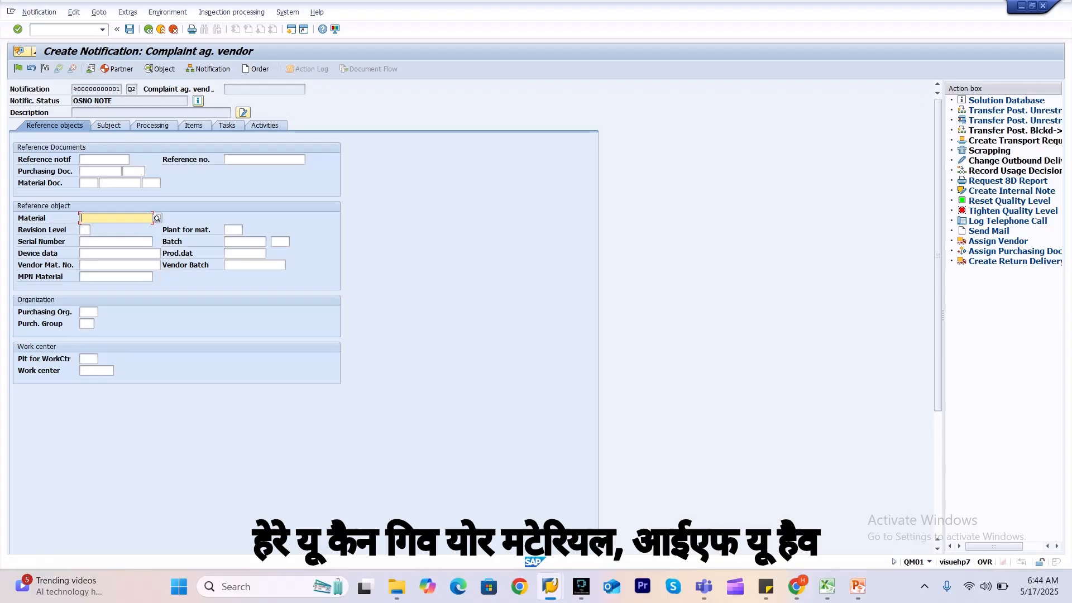
click(84, 230)
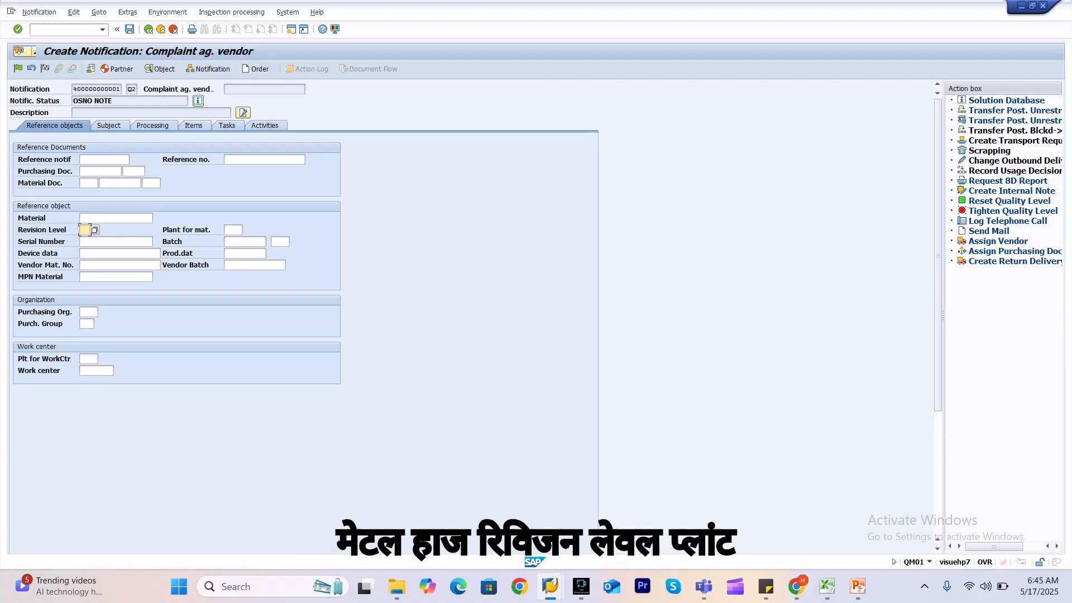
click(106, 242)
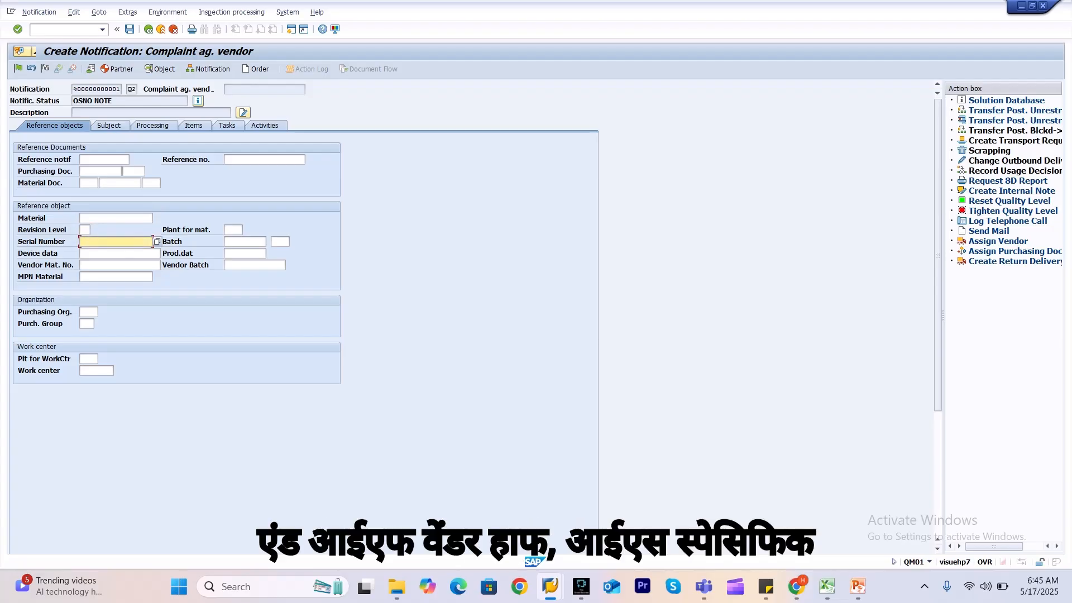
click(112, 265)
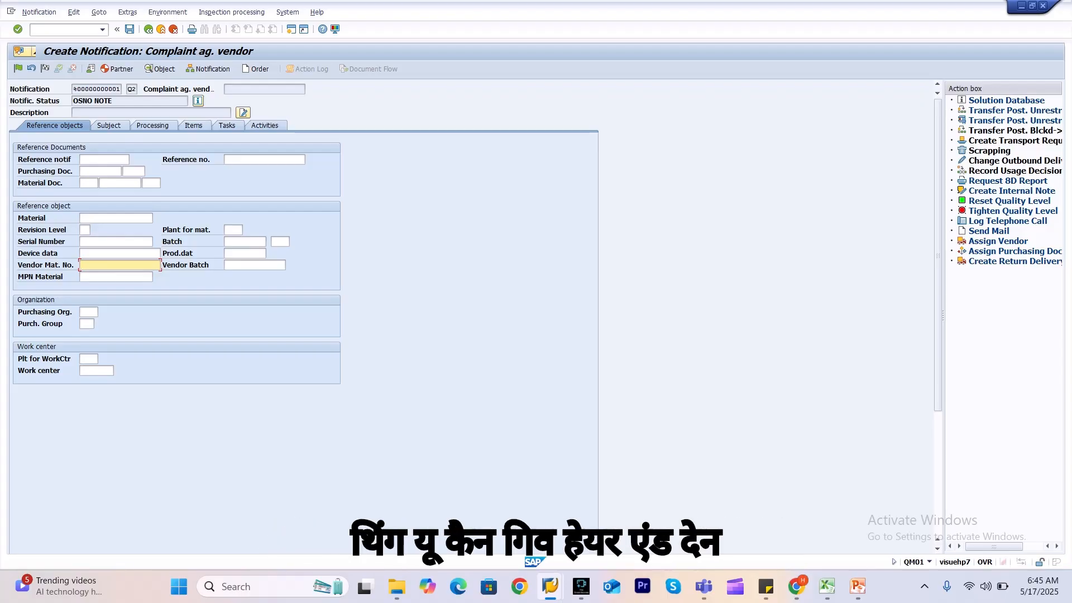
click(88, 312)
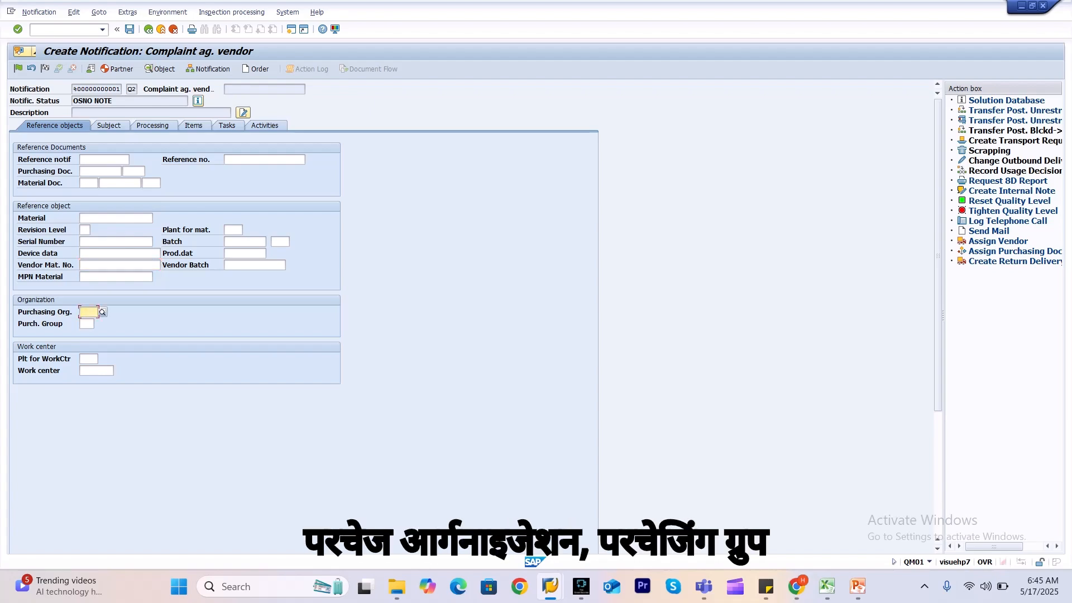
click(86, 323)
click(88, 359)
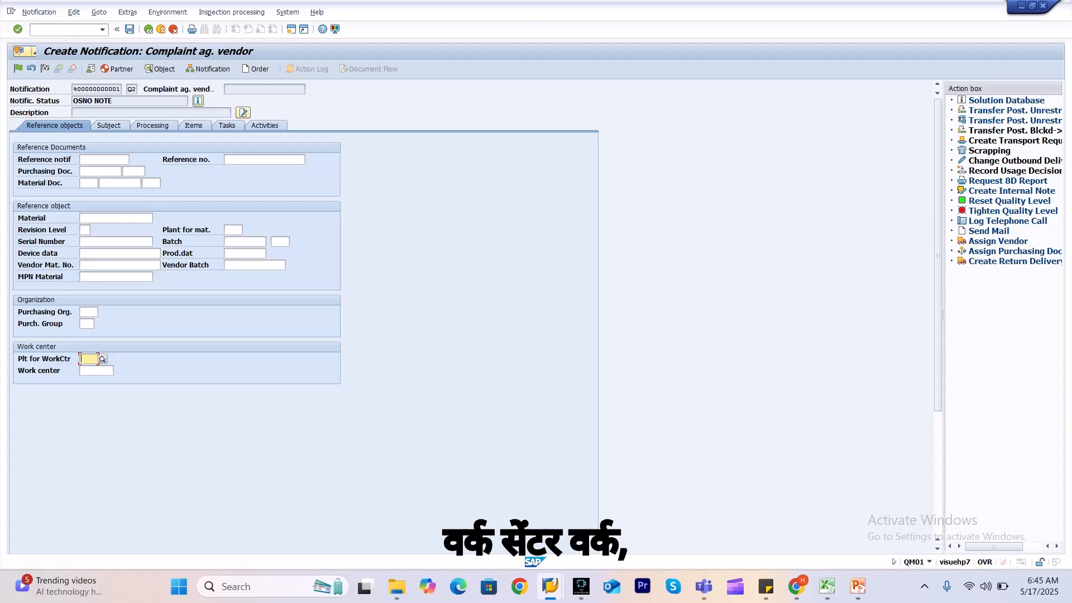
click(95, 370)
click(88, 359)
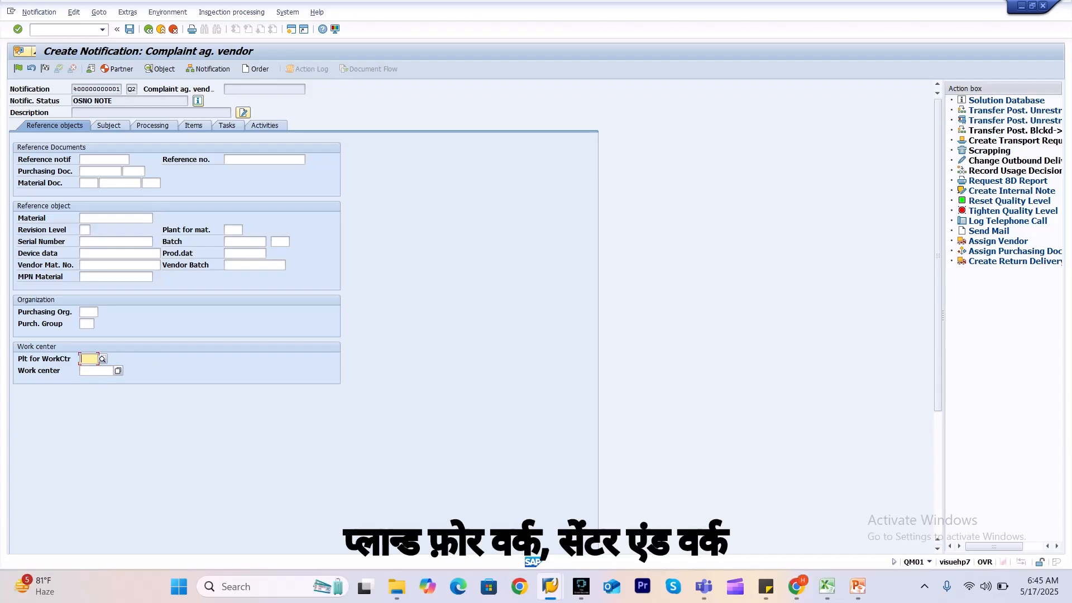
click(96, 371)
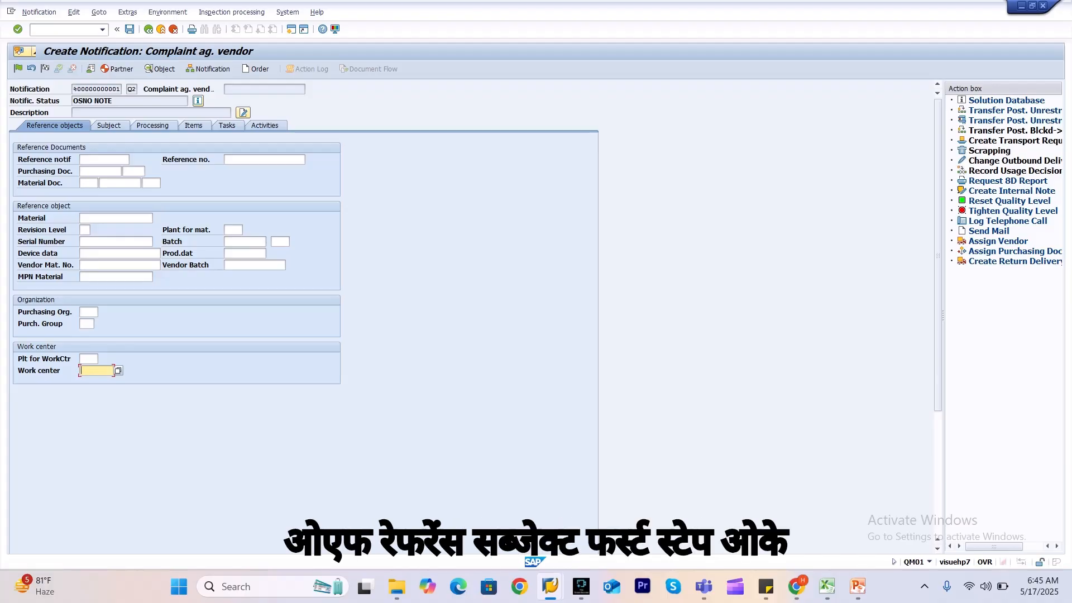
Examine the notification's subject details: failure mode, long text, complaint quantity and linked documents.
click(109, 125)
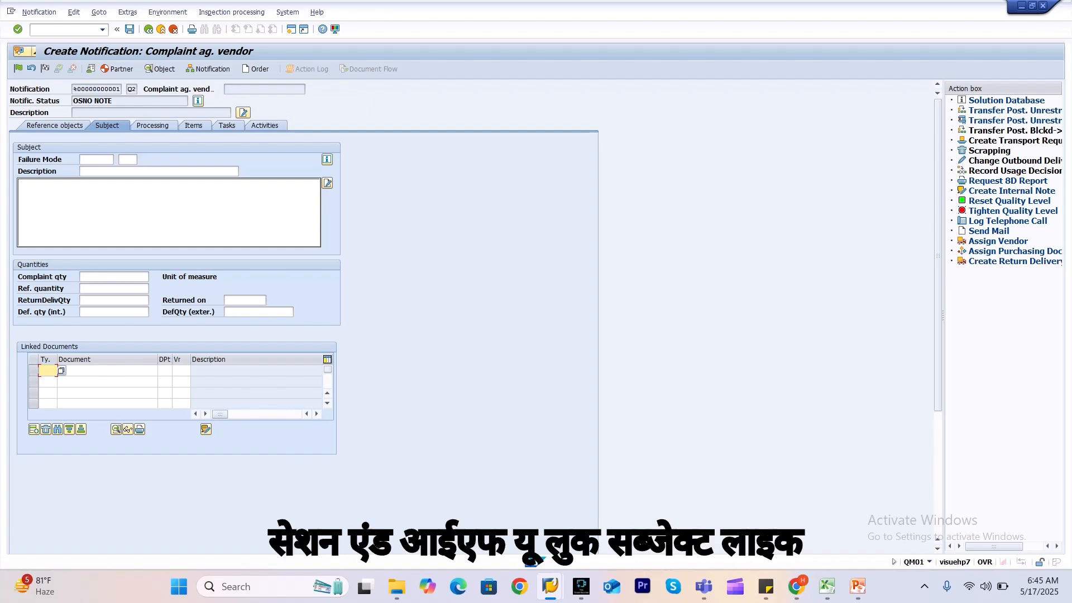
click(96, 159)
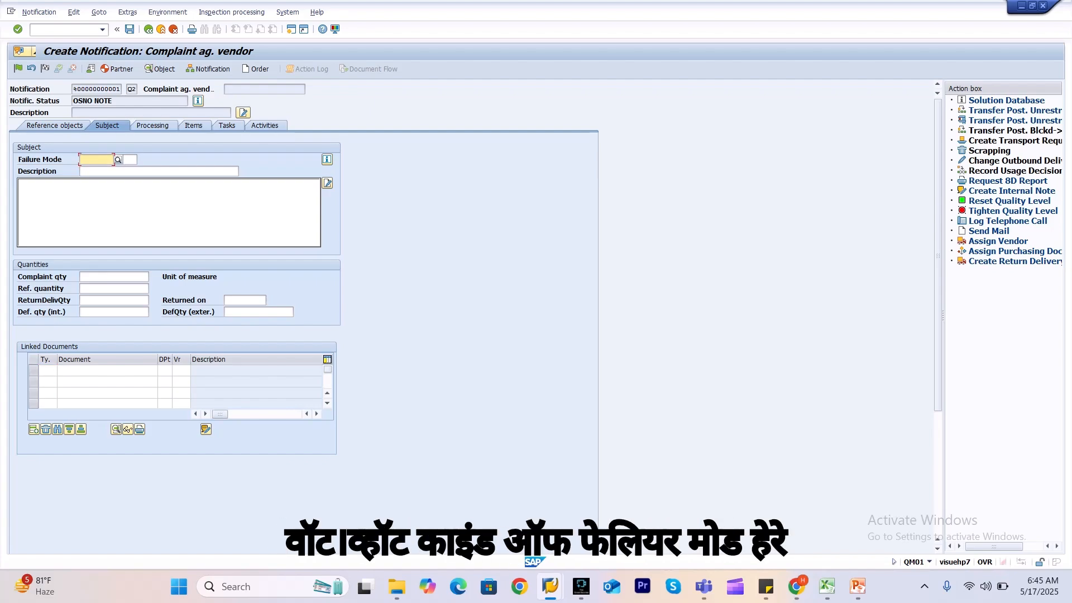
click(140, 205)
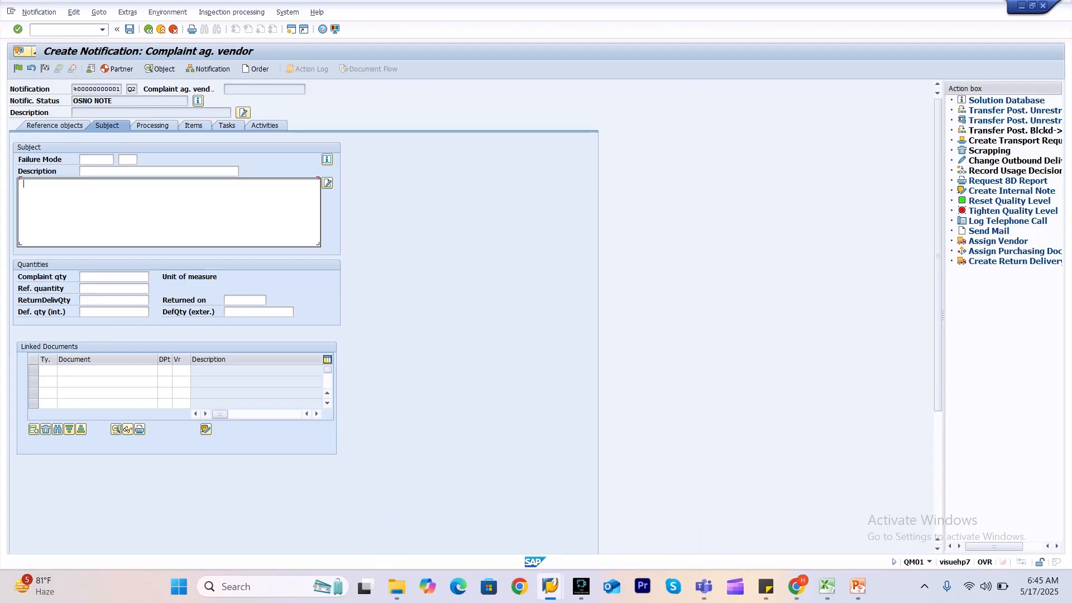
click(114, 277)
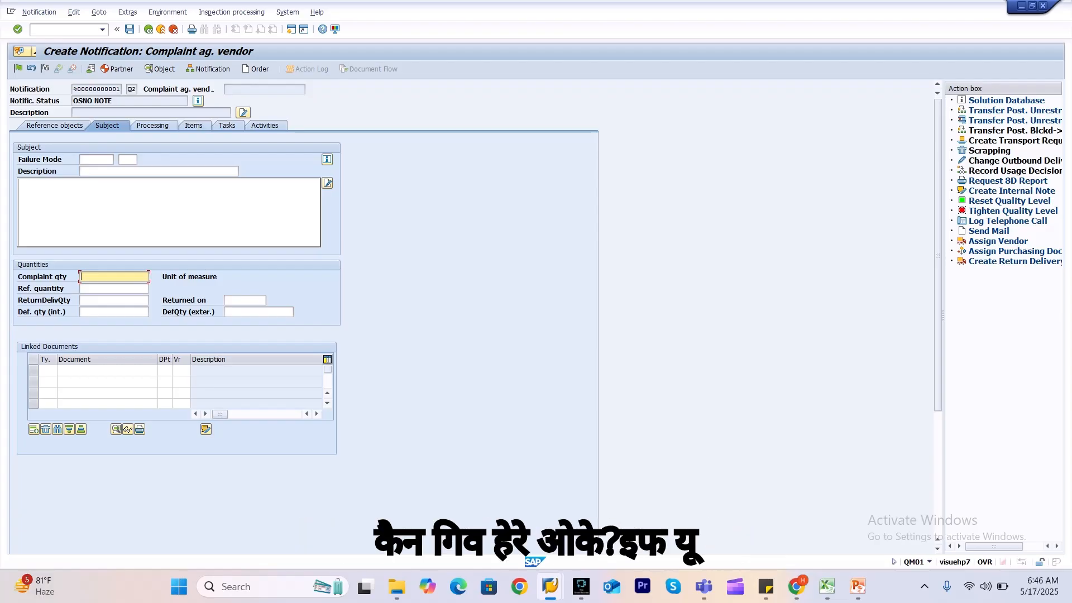
click(108, 371)
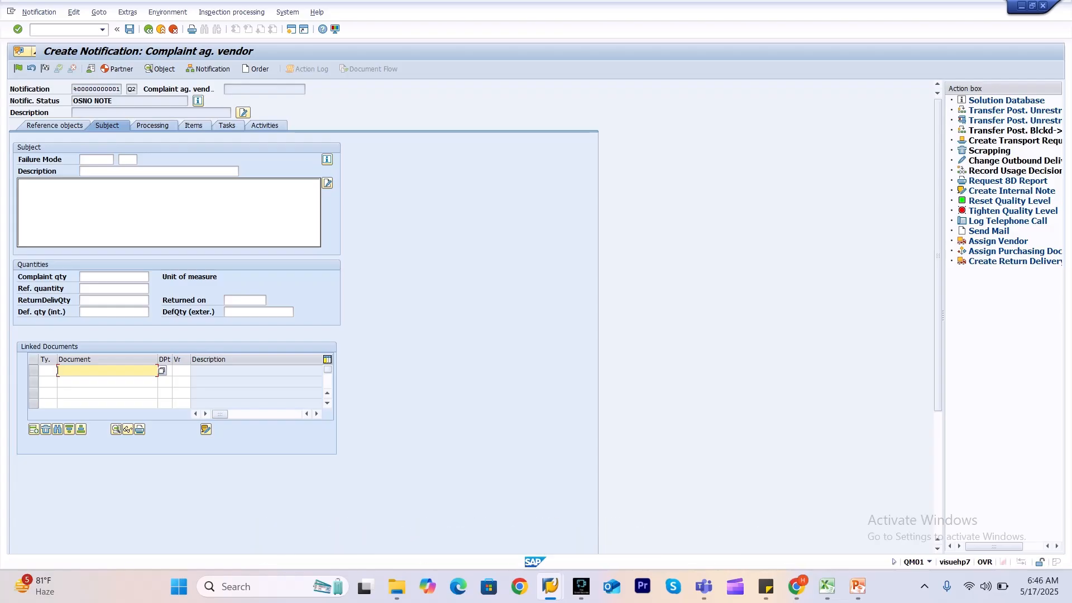
Examine the notification's processing details, including the vendor contact person fields.
click(153, 126)
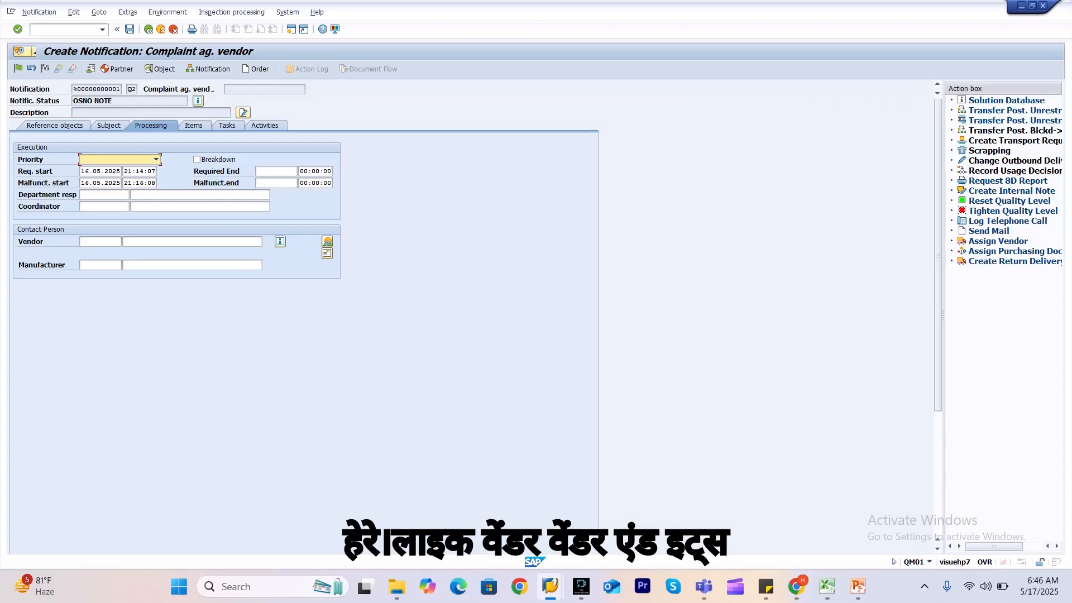
click(100, 241)
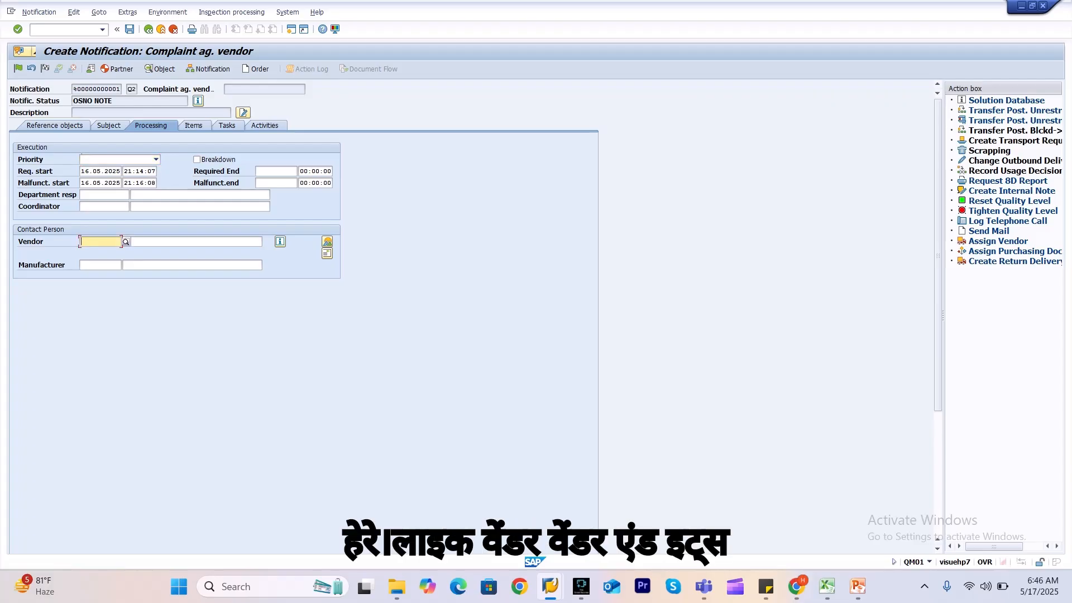
click(192, 242)
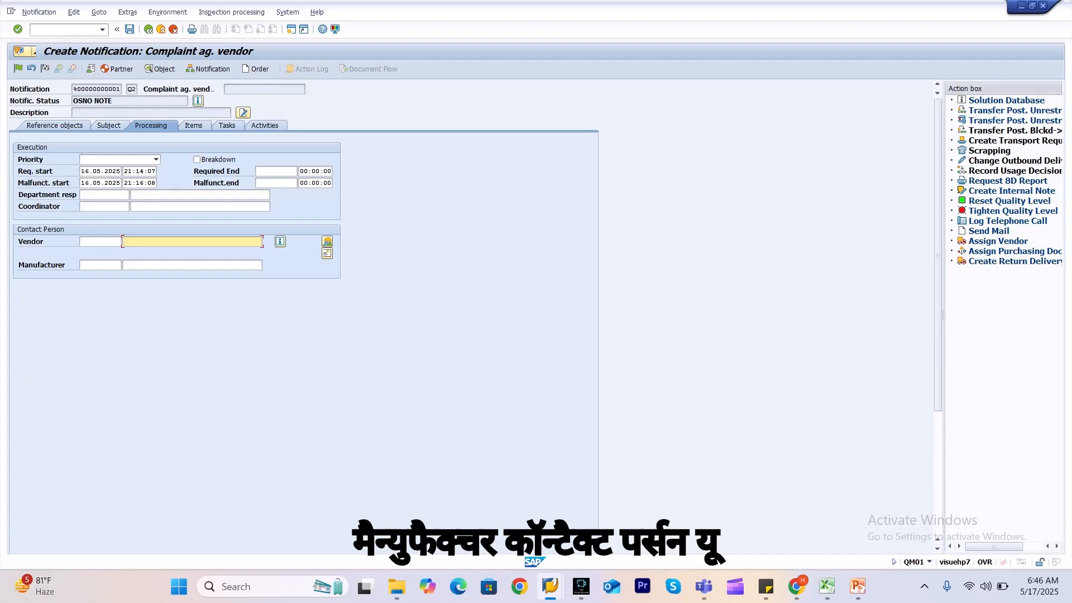
Inspect the defect location and defect type catalogs available for the first notification item.
click(193, 126)
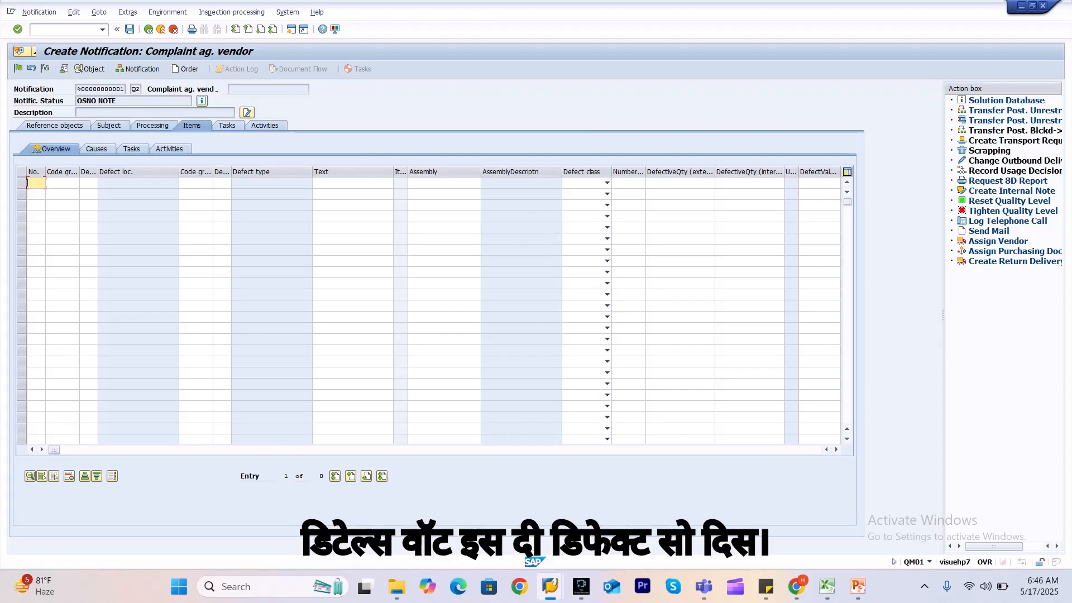
click(62, 183)
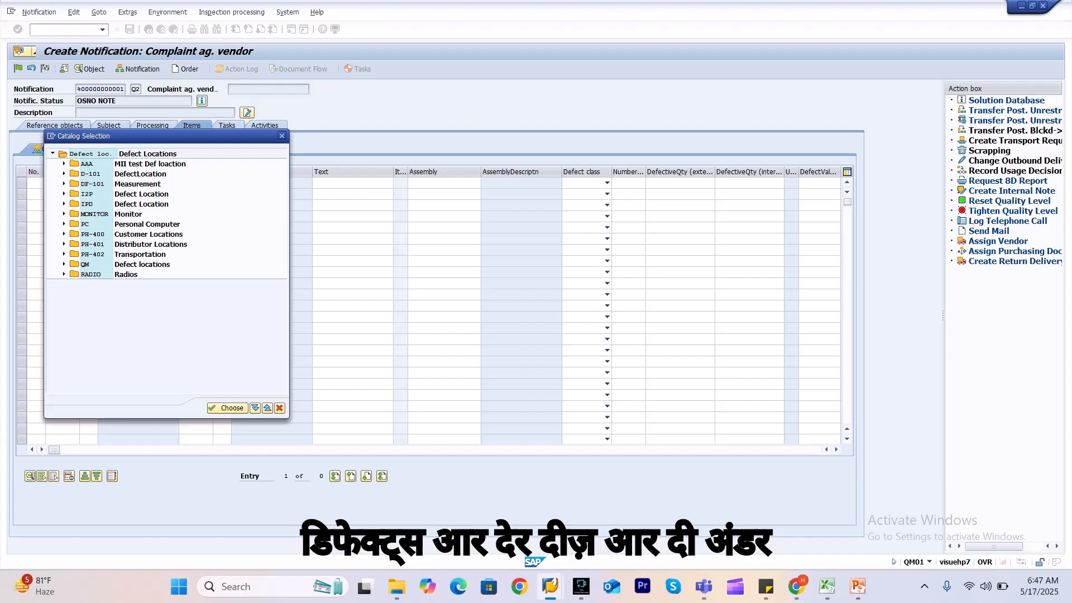
click(64, 174)
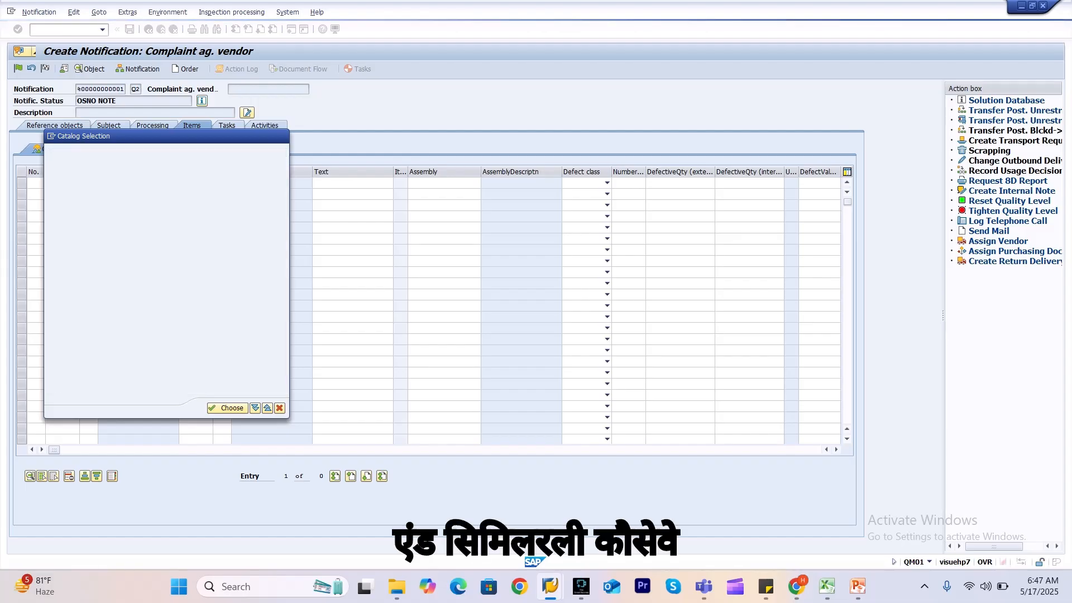
click(196, 183)
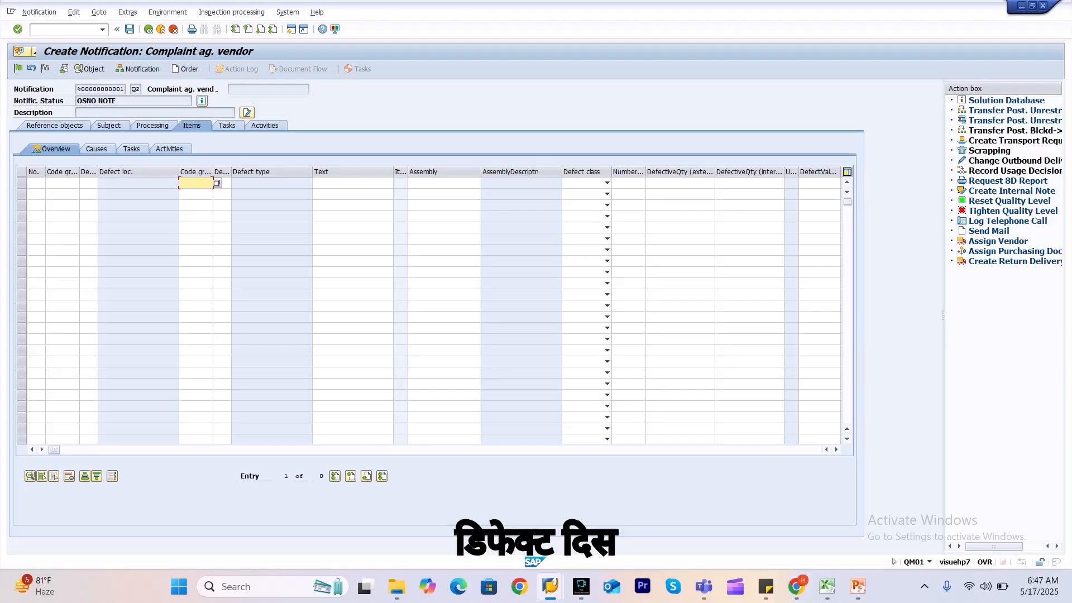
click(217, 183)
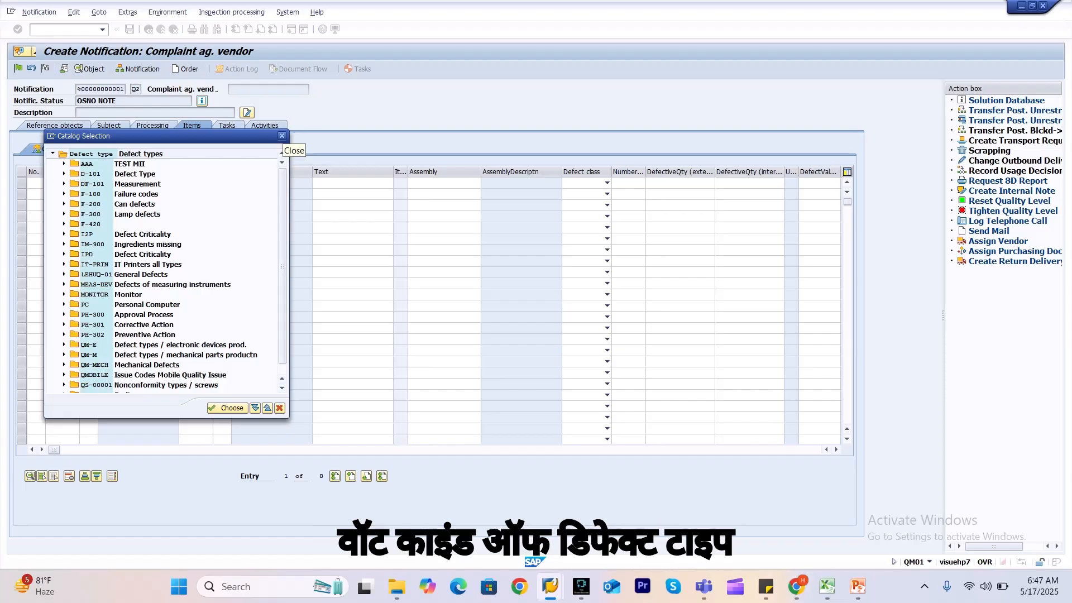
Review the defect class options for the first item row and try to open the item causes.
key(Escape)
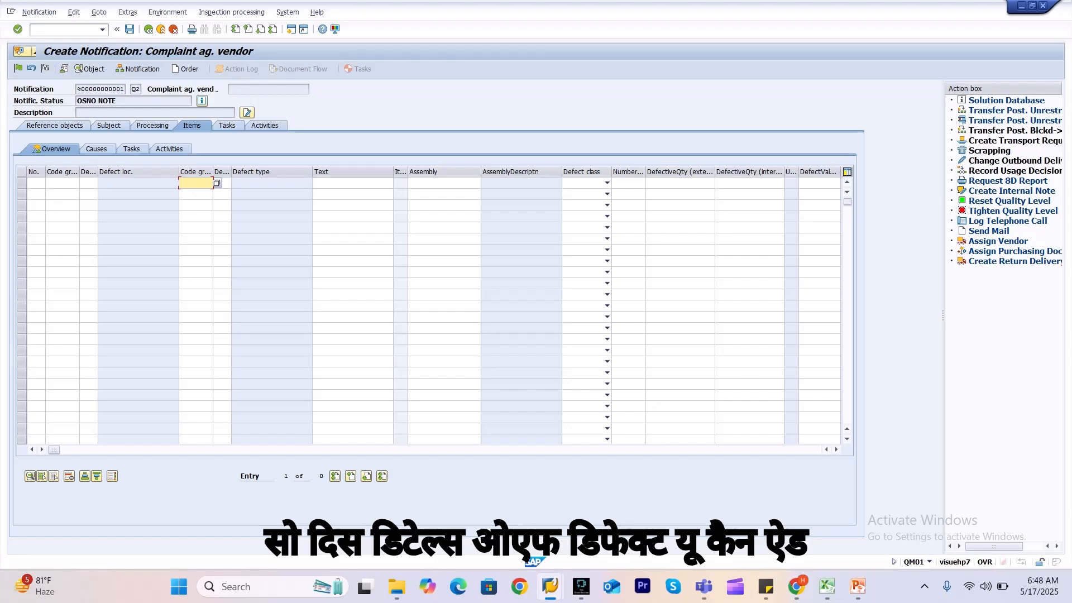
click(607, 183)
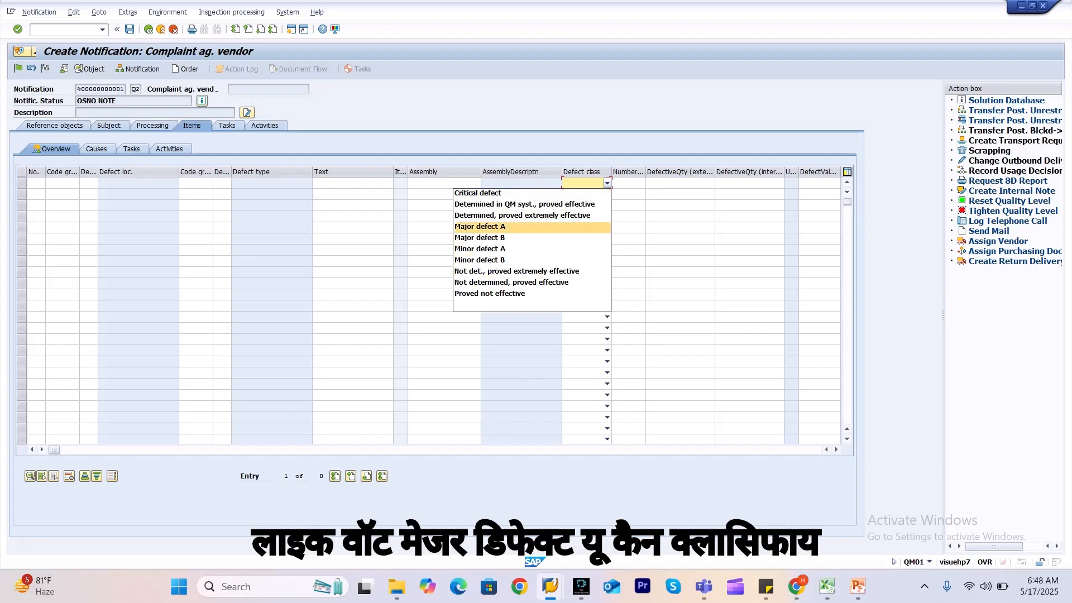
click(606, 183)
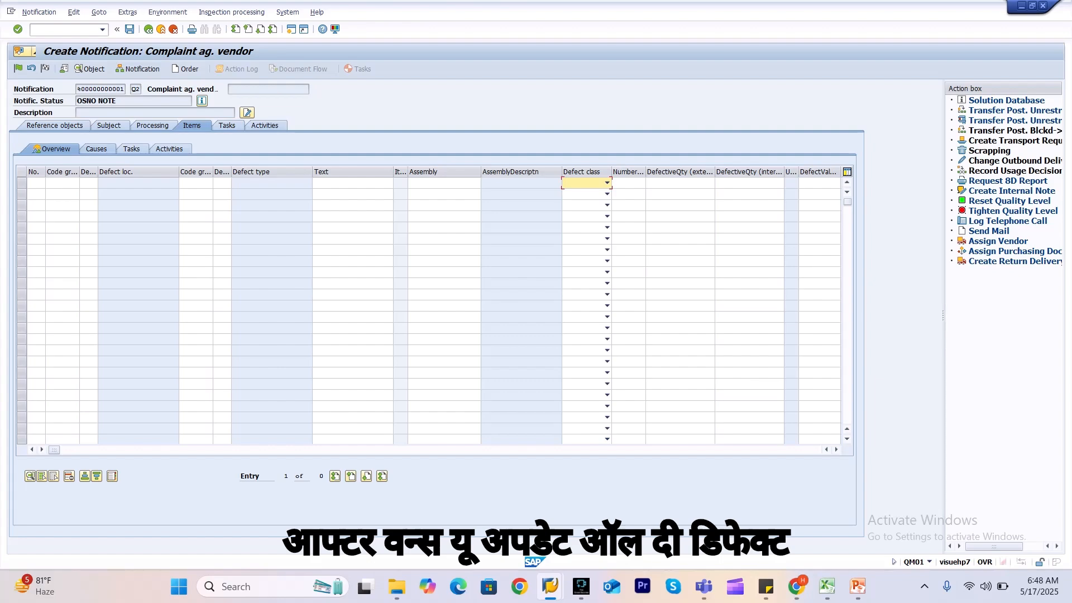
click(97, 149)
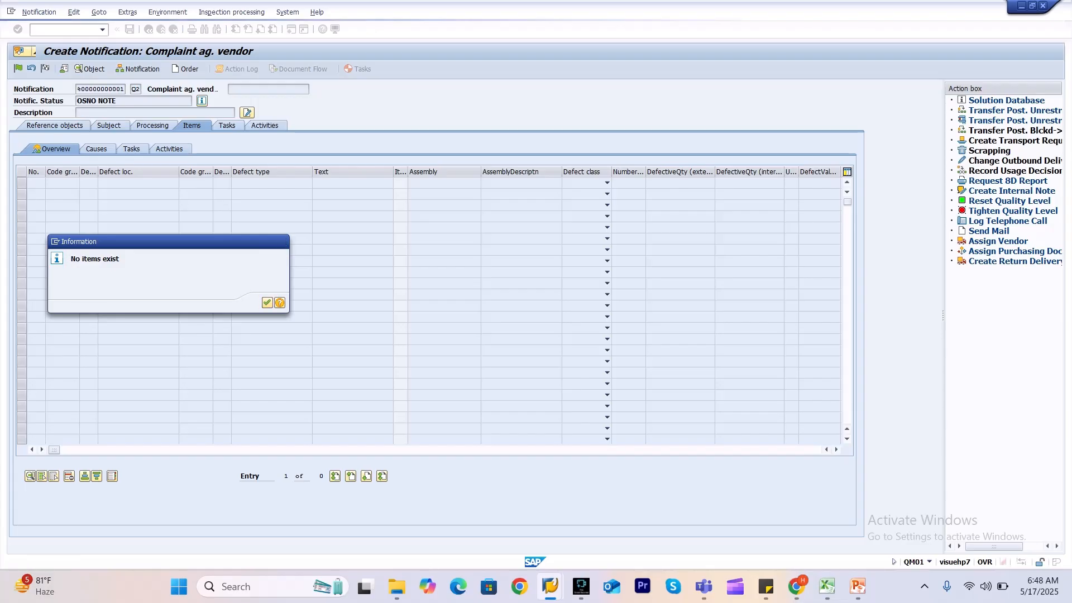
key(Return)
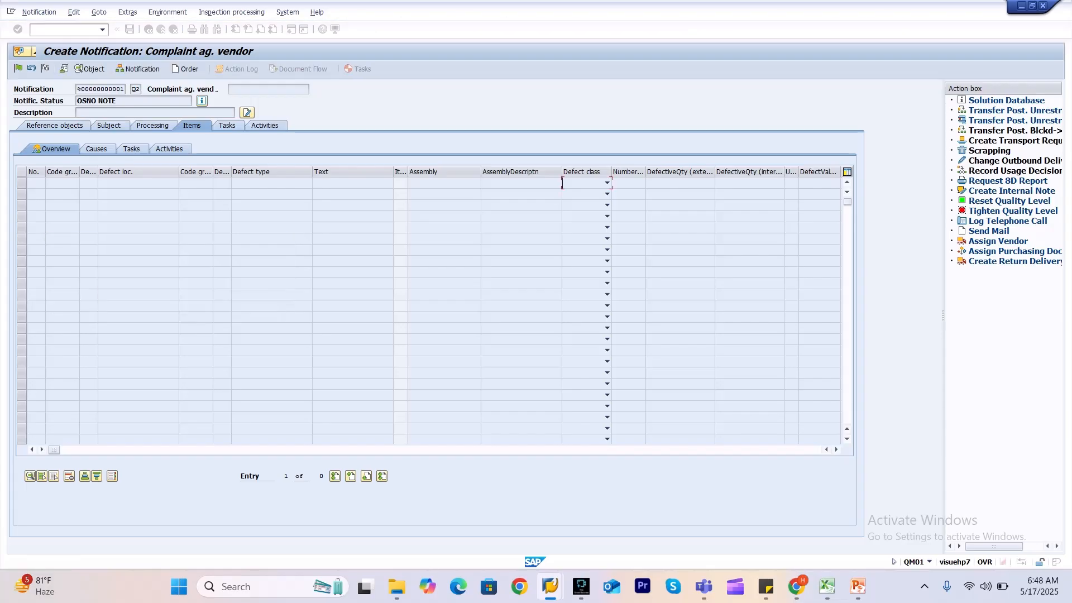
Add a first notification item with defect location D-101, code 100 Material Exceeds Specification Limit.
click(62, 183)
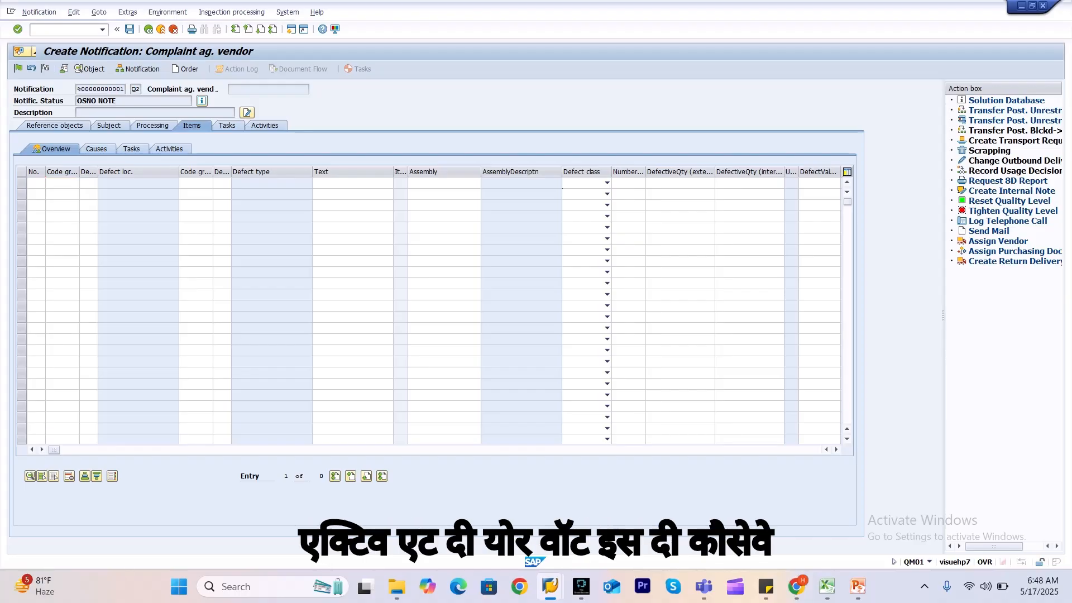
key(F4)
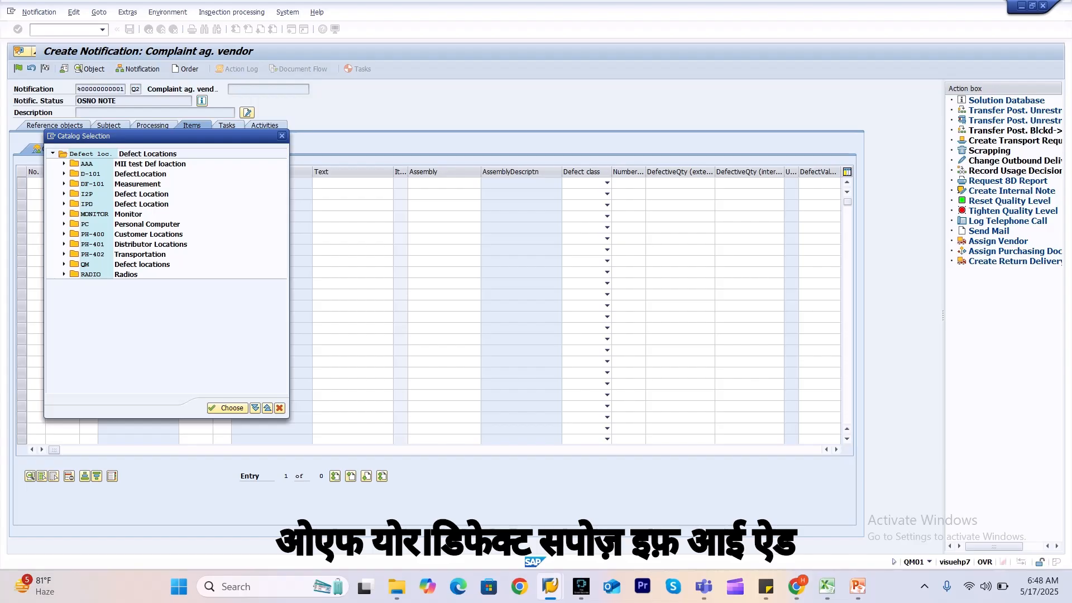
click(64, 173)
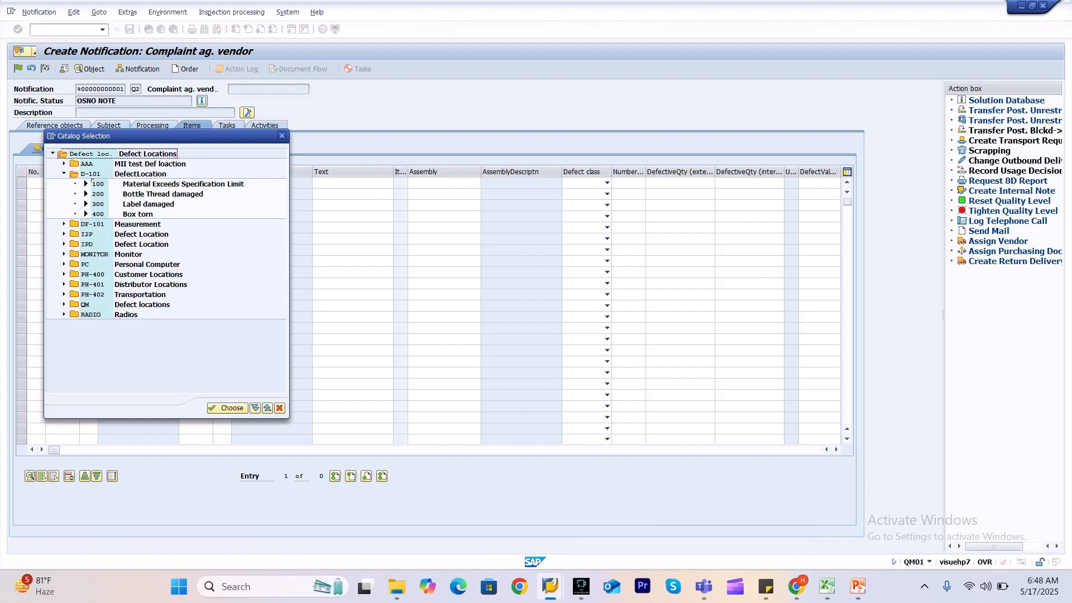
click(99, 184)
key(Return)
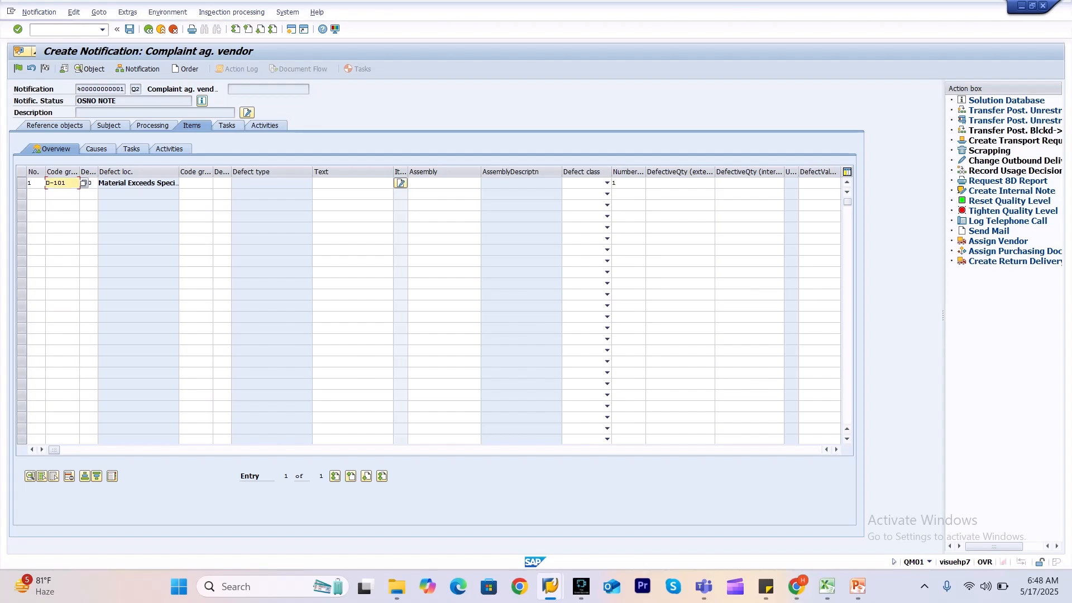
Assign cause code 0010 Overload from group DG5 Diesel Generator_Cause to item 1.
click(22, 183)
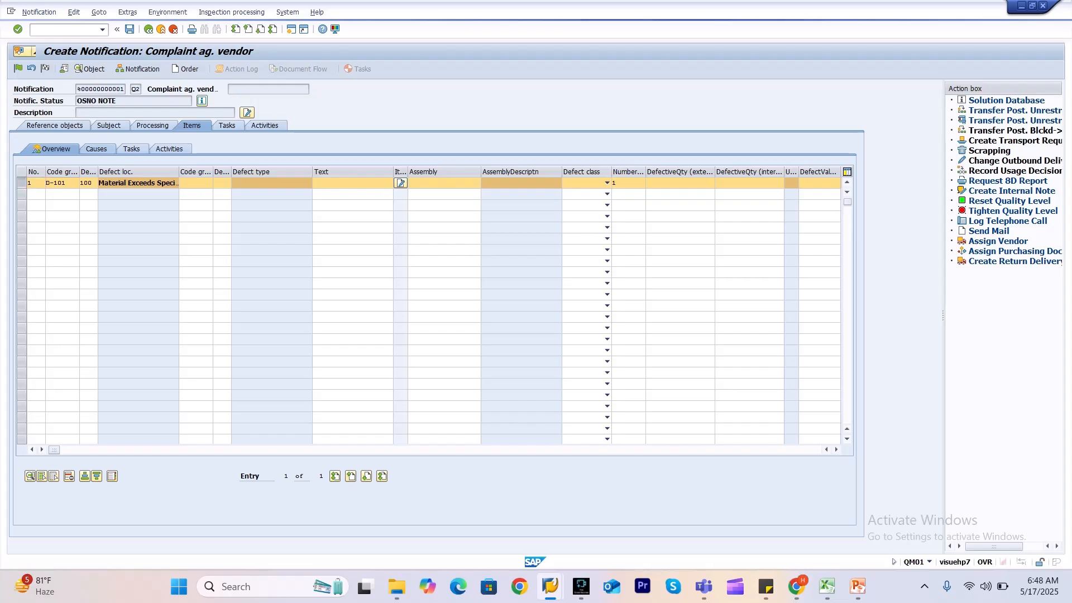
click(96, 149)
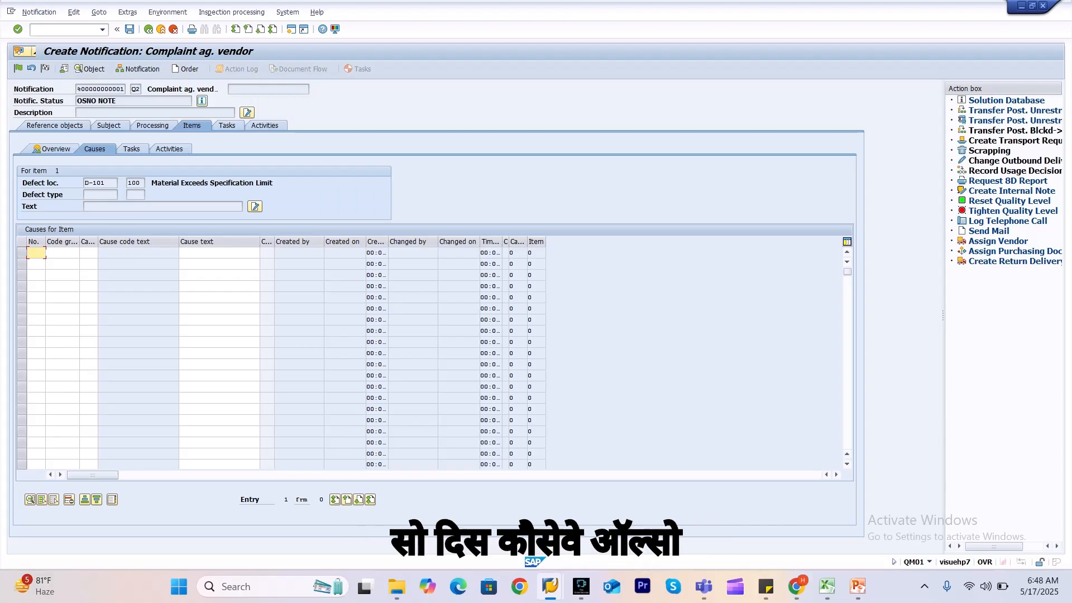
click(62, 253)
click(83, 253)
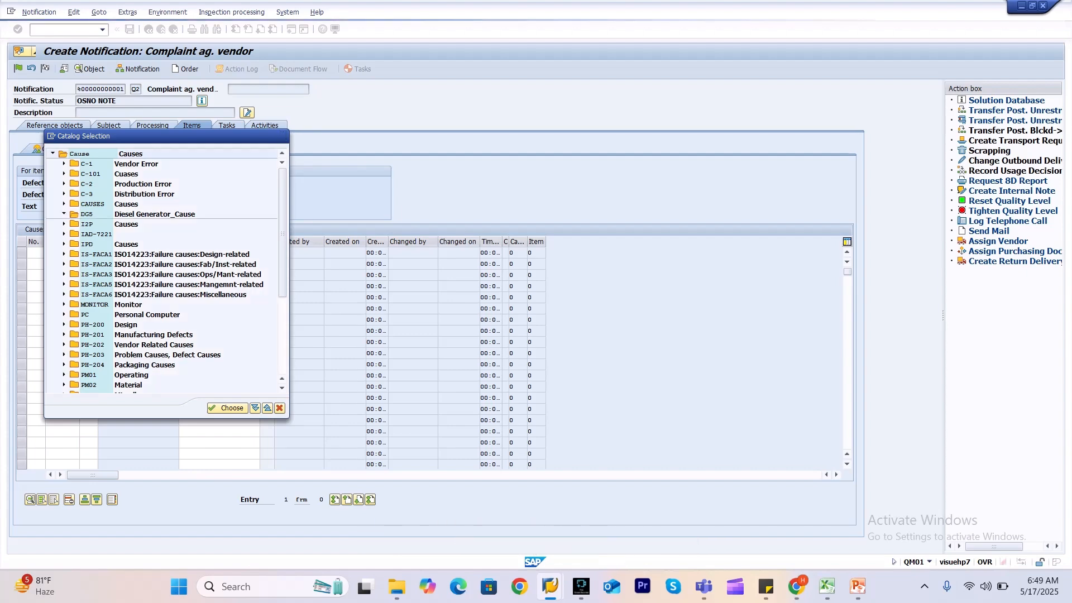
click(64, 214)
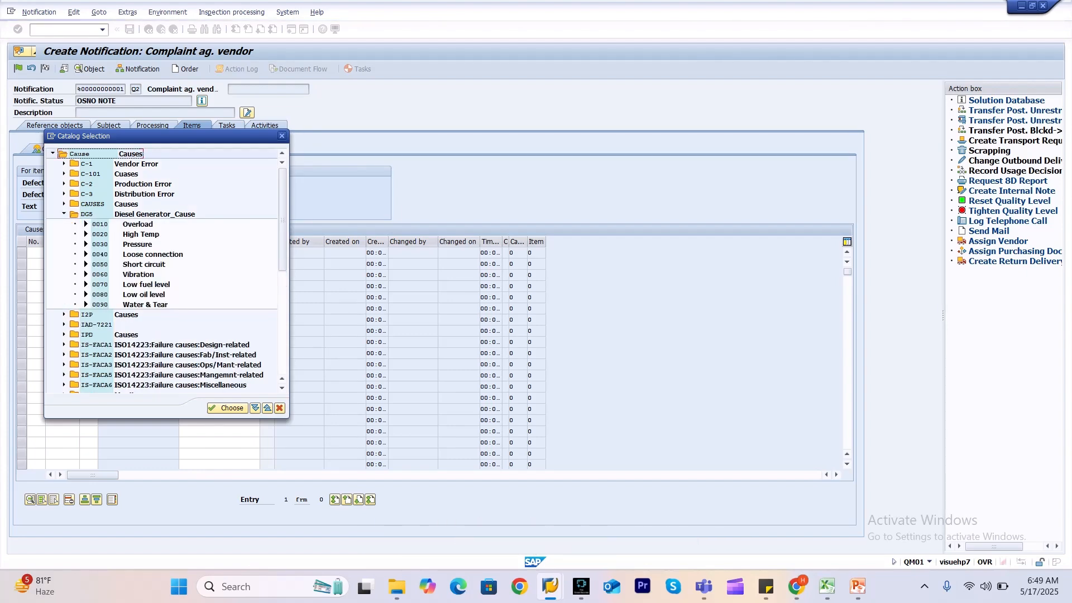
double_click(100, 224)
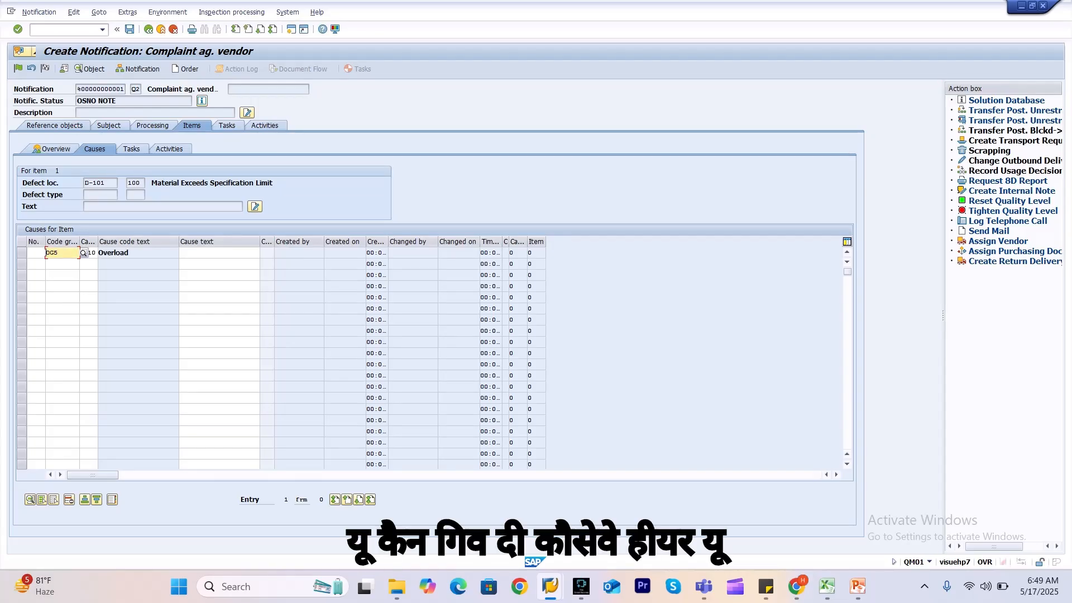
click(219, 252)
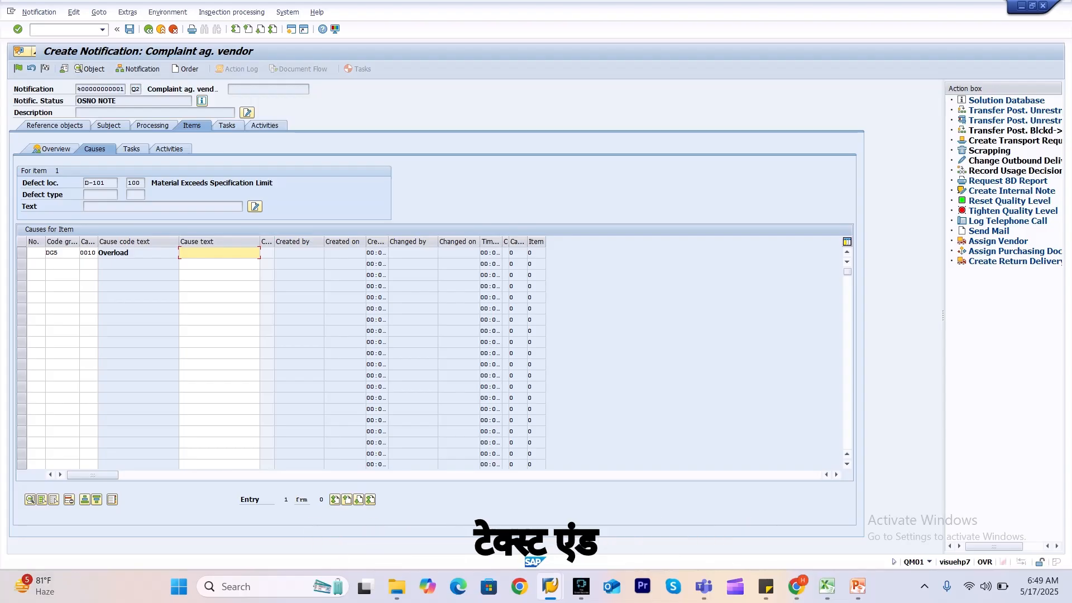
key(Return)
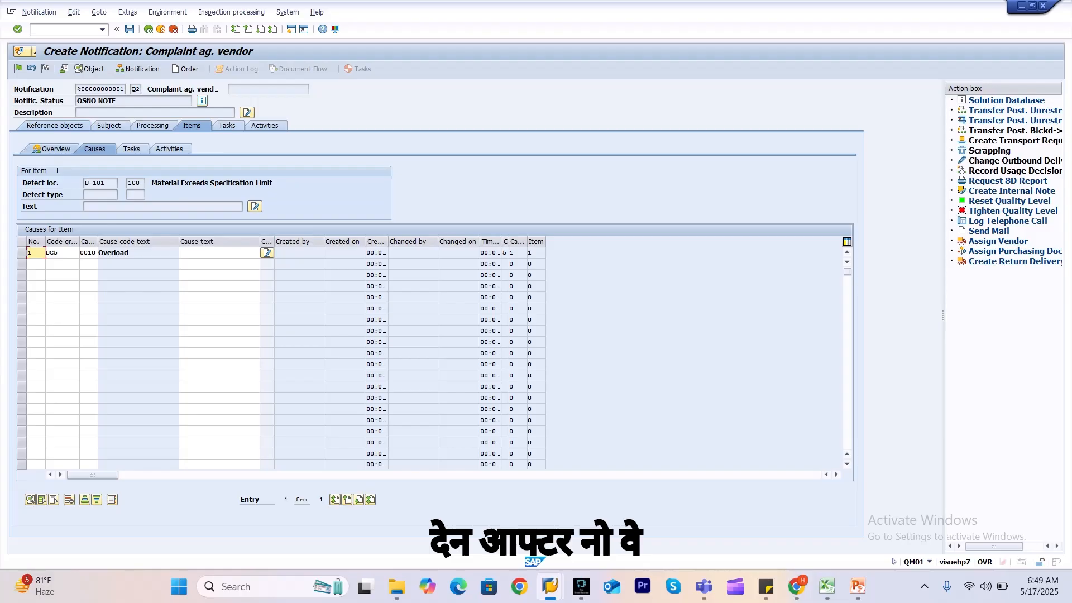
Add task code 0010 Replace Bearning from group DG2 Diesel Generator_Task to item 1.
click(170, 149)
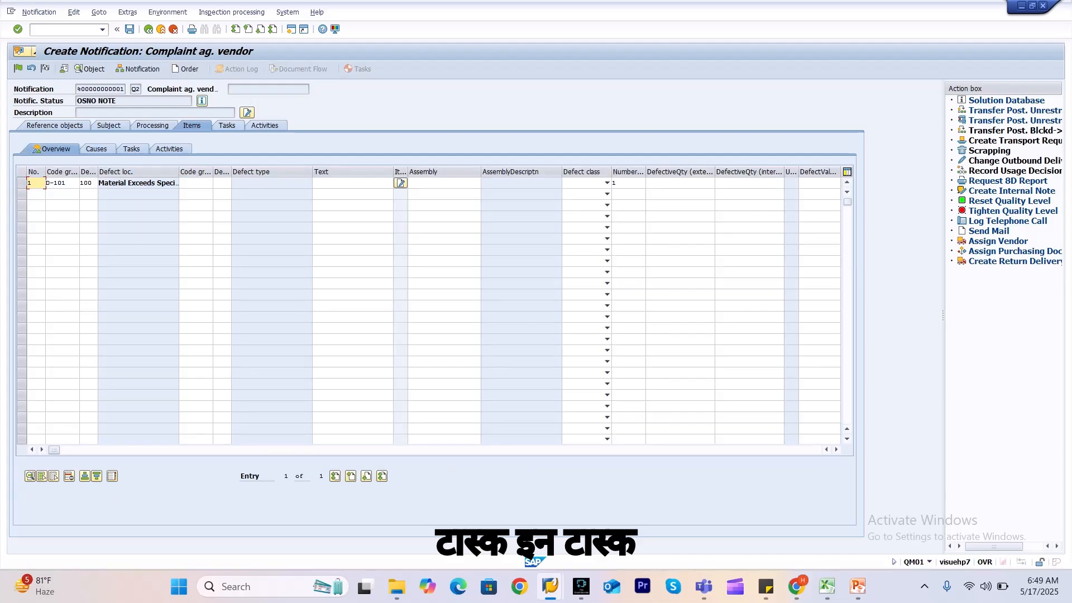
click(22, 184)
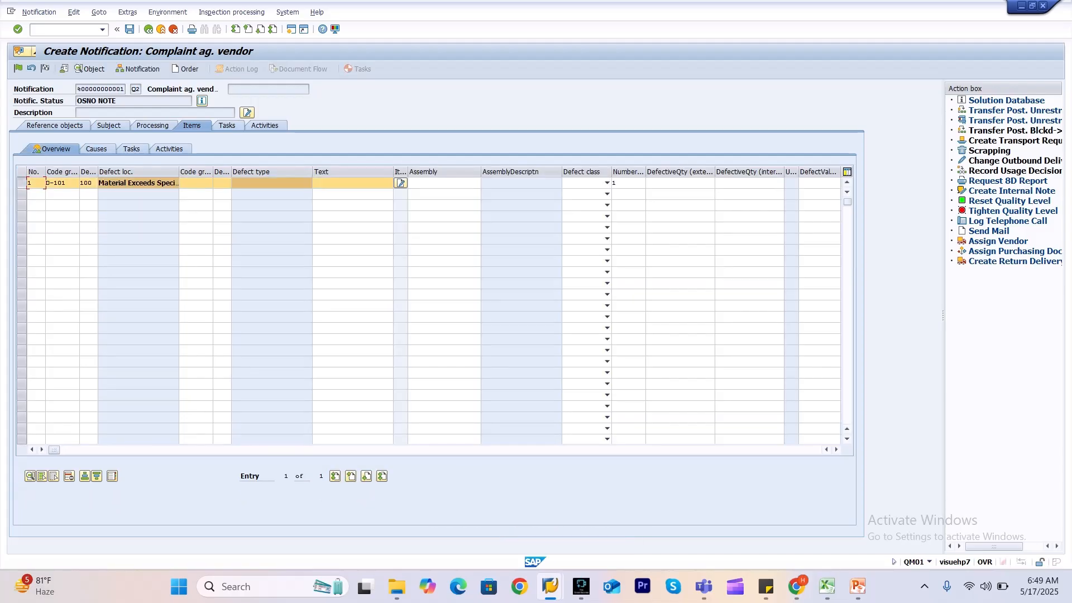
click(133, 149)
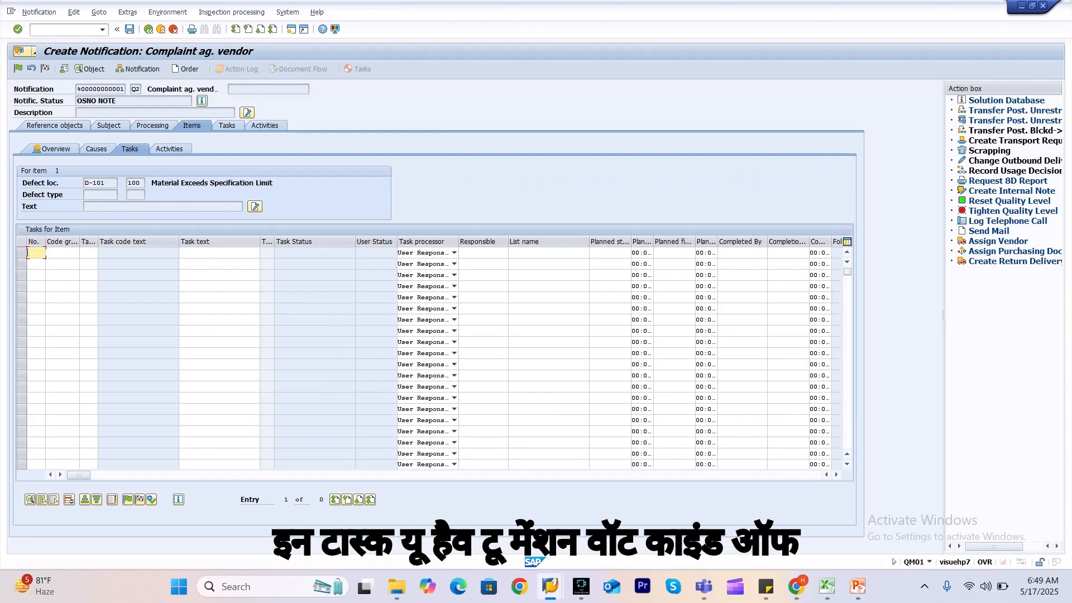
click(219, 253)
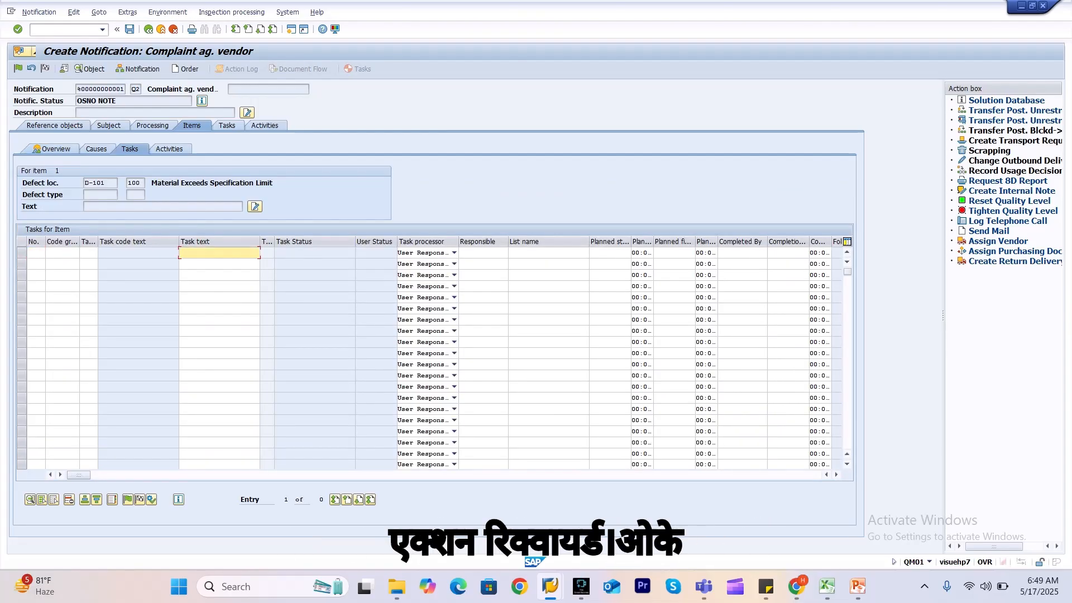
click(62, 253)
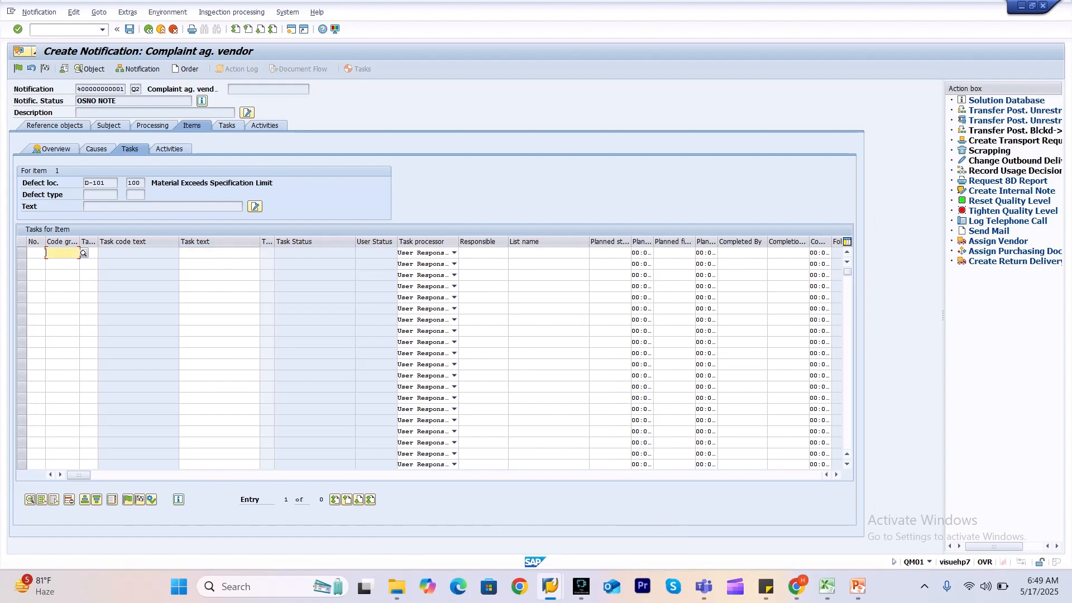
click(84, 253)
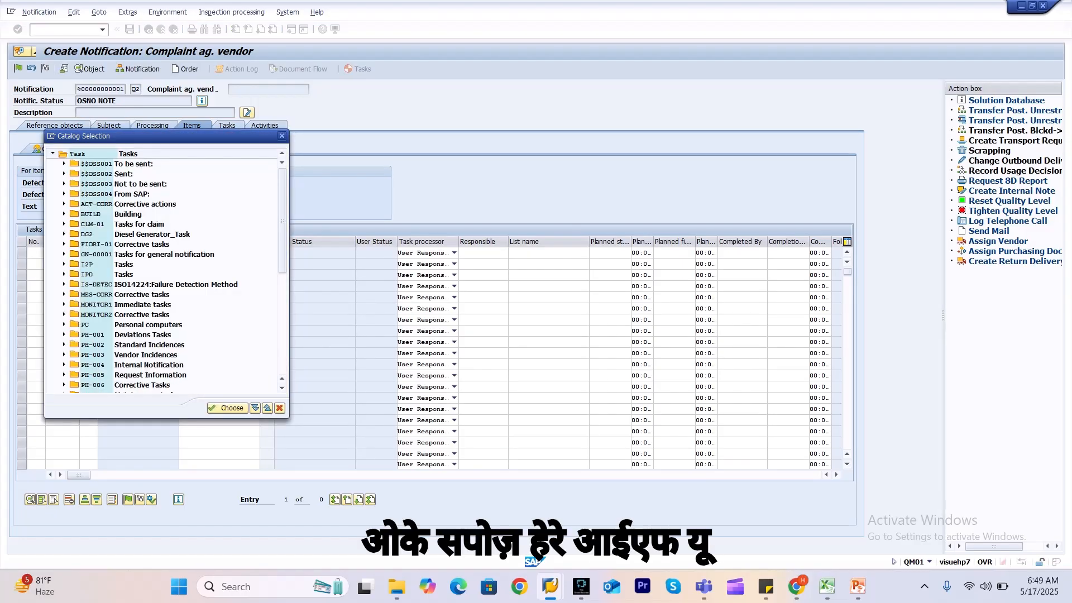
click(63, 234)
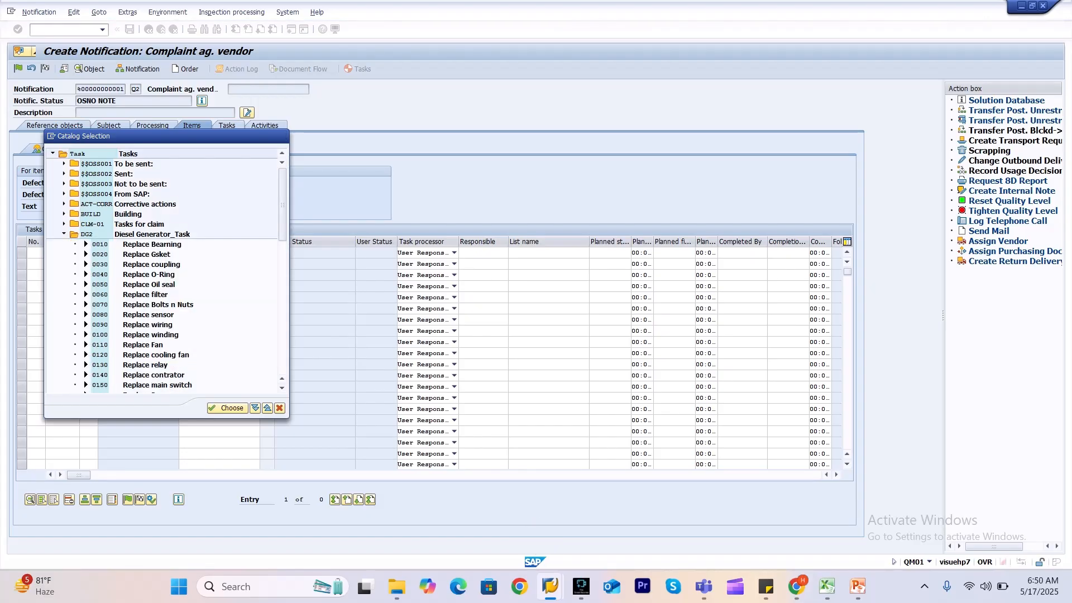
double_click(100, 245)
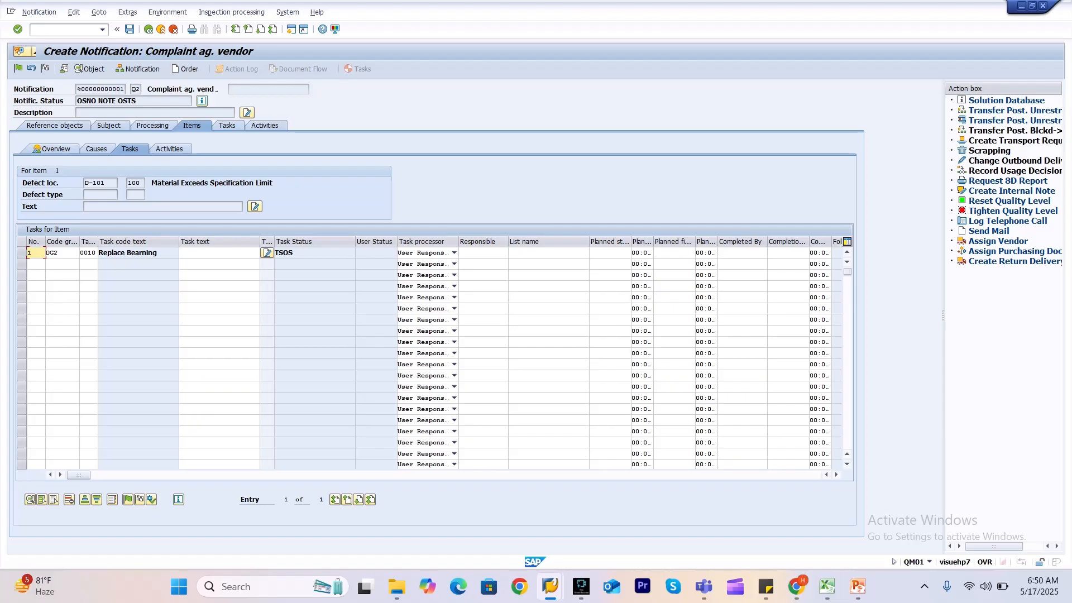
Examine the item task's status, task processor options, responsible person and list name fields.
click(294, 253)
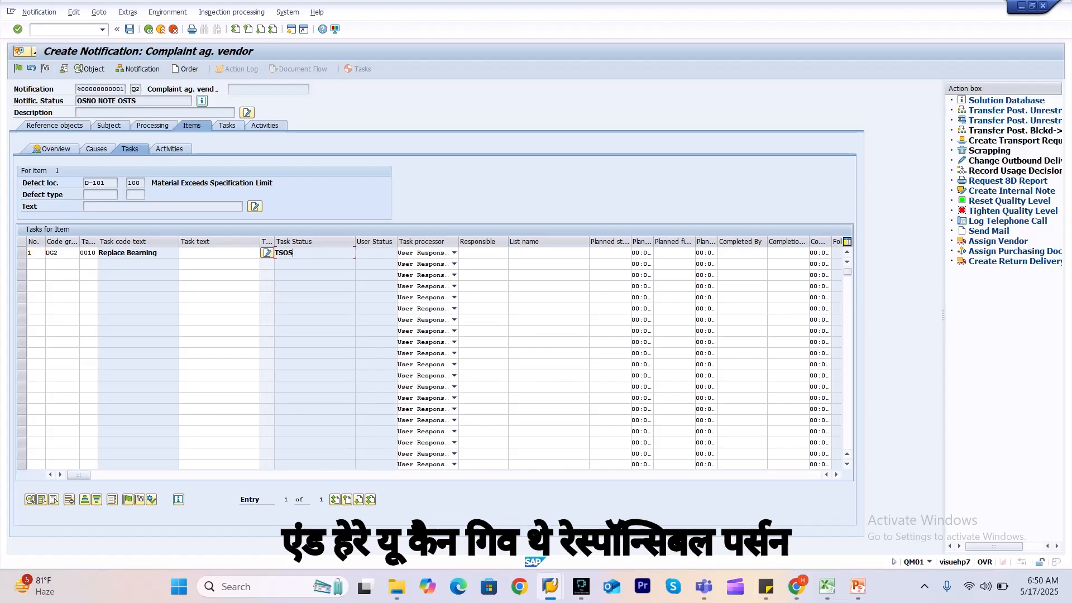
click(483, 253)
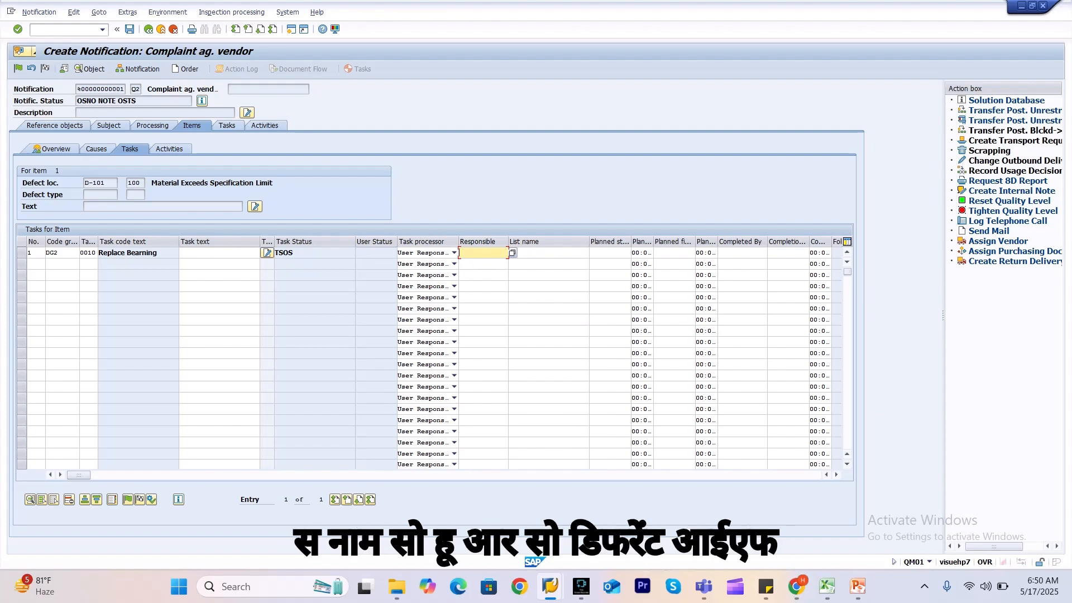
click(454, 253)
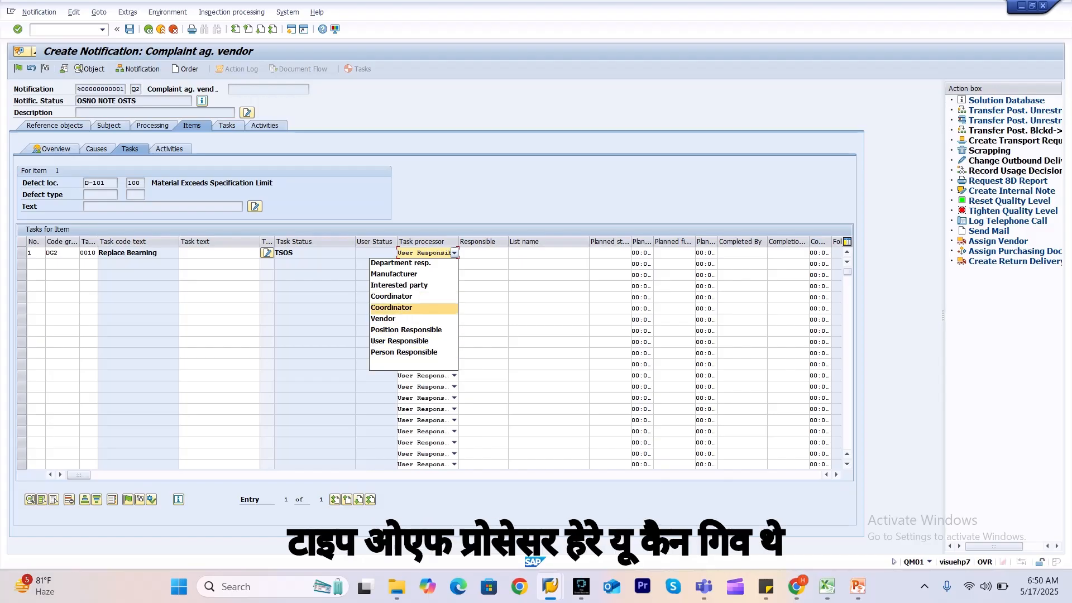
click(454, 252)
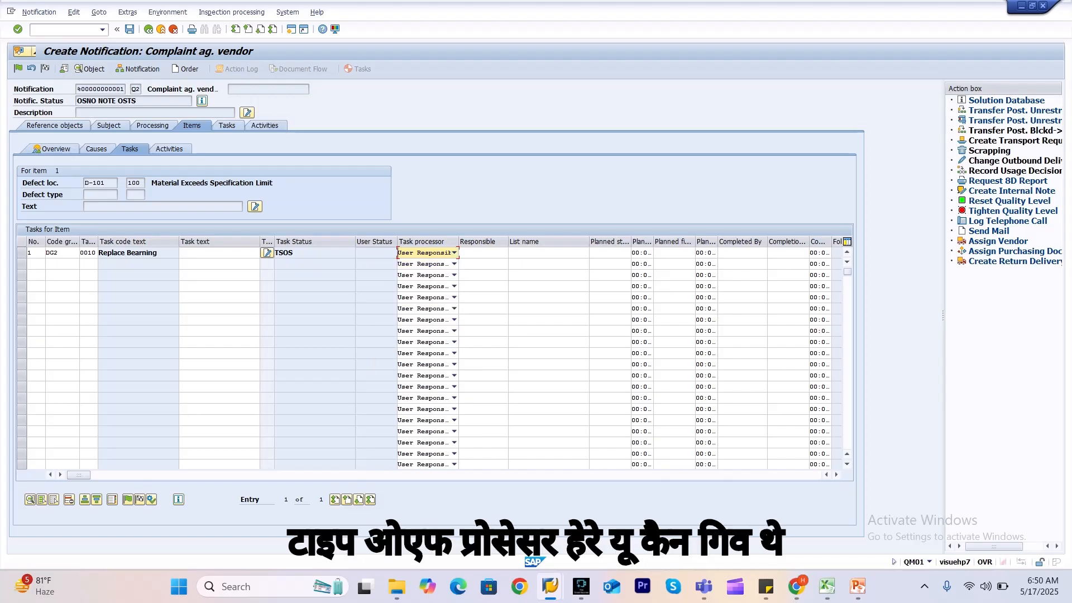
click(548, 253)
click(482, 253)
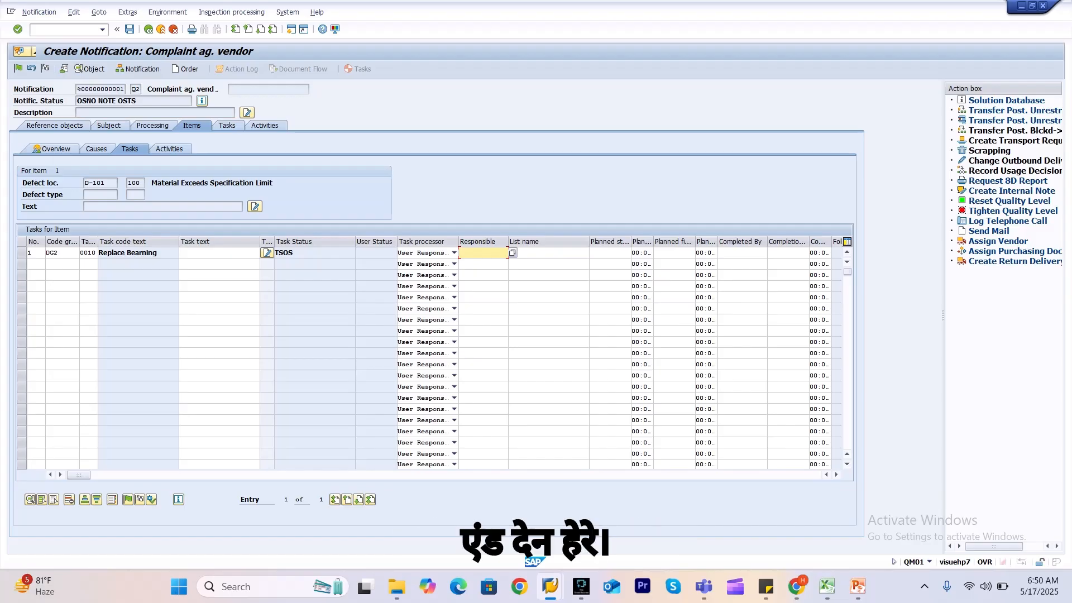
key(Return)
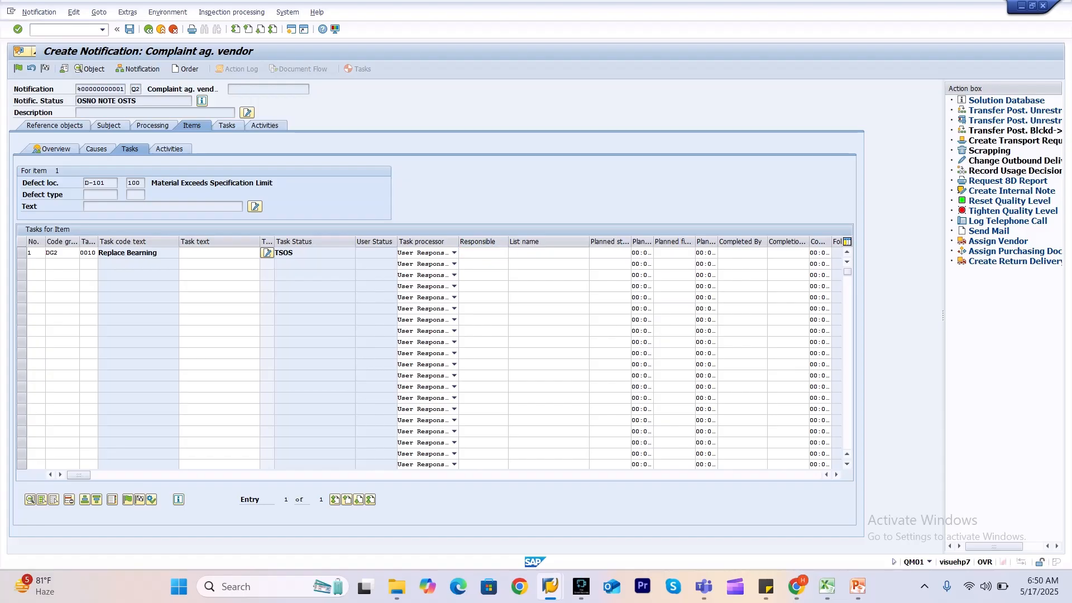
click(294, 253)
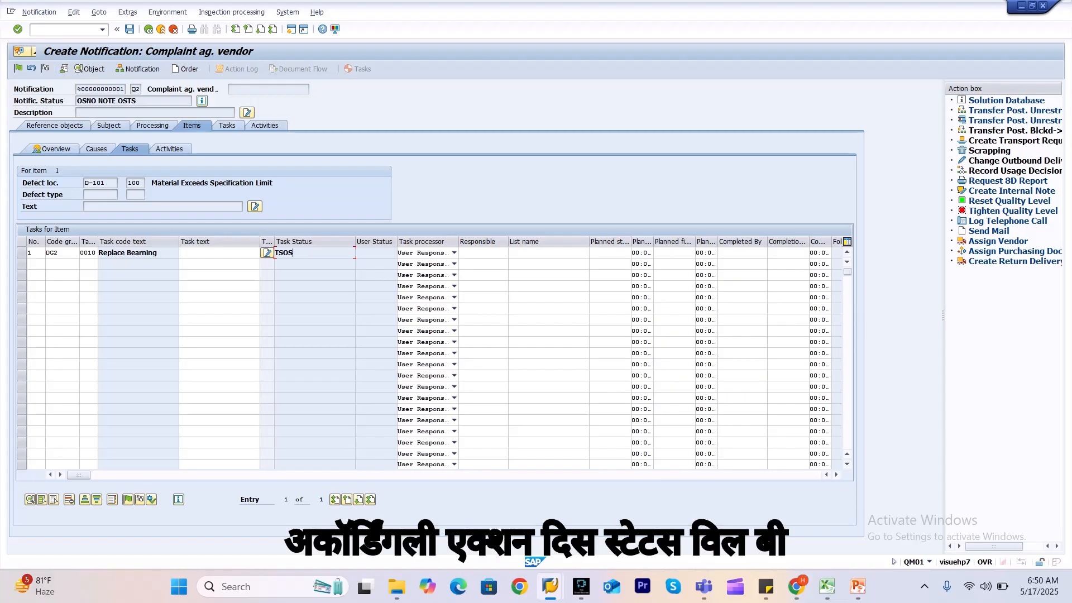
Look through the activity catalog for item 1, examining the codes in group I2P Perform Activities.
click(22, 253)
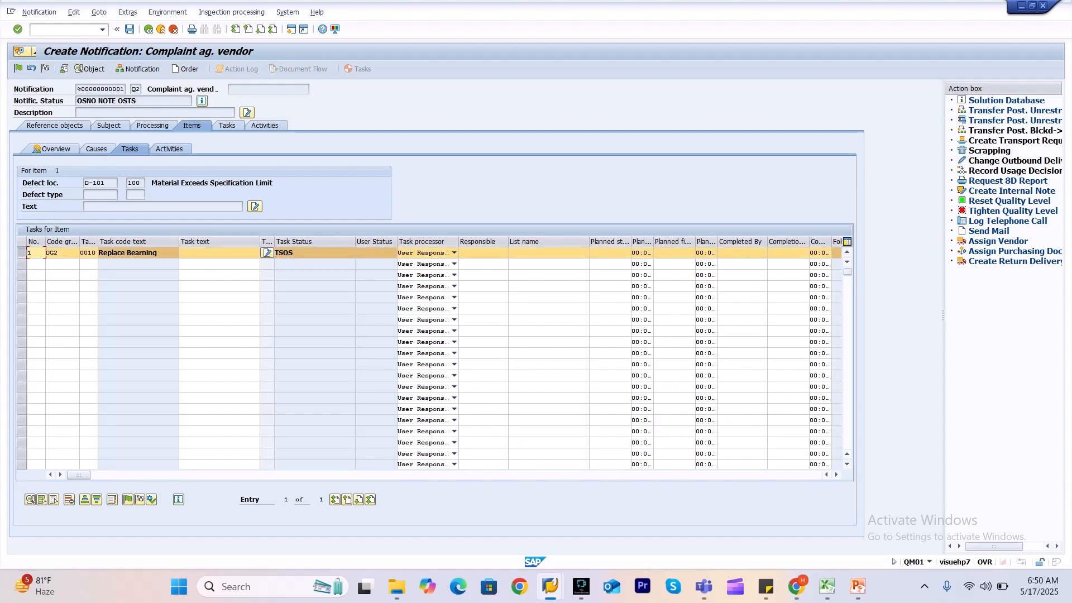
click(169, 149)
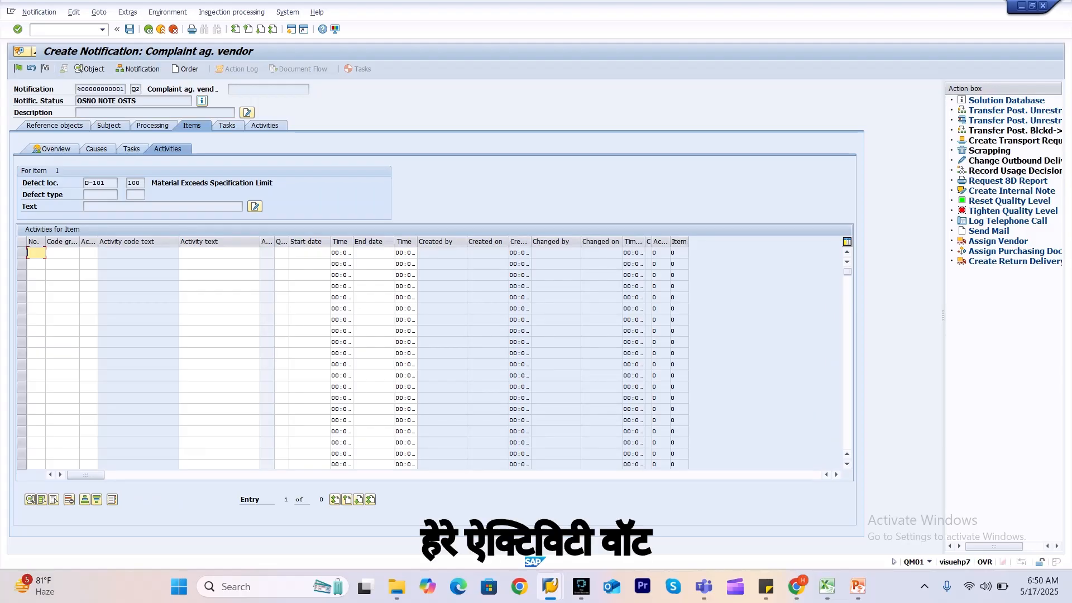
click(62, 253)
click(83, 252)
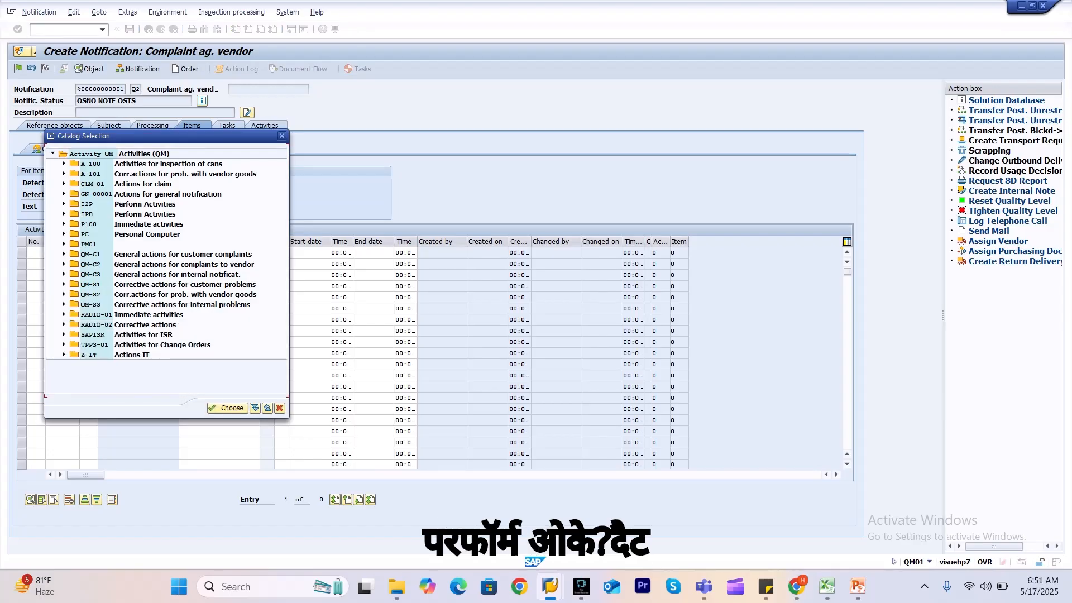
click(64, 204)
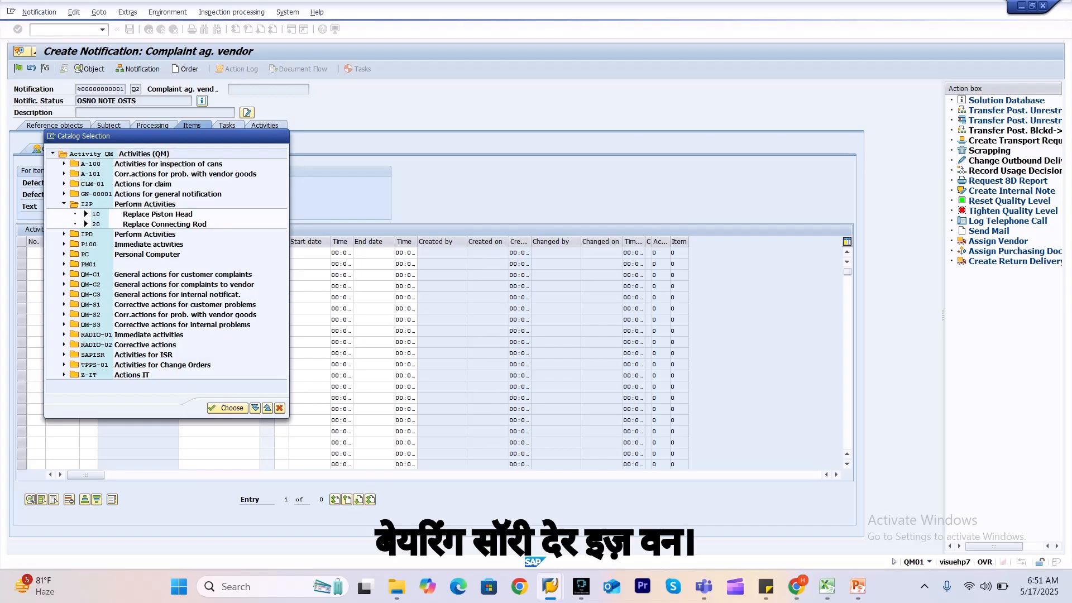
key(Escape)
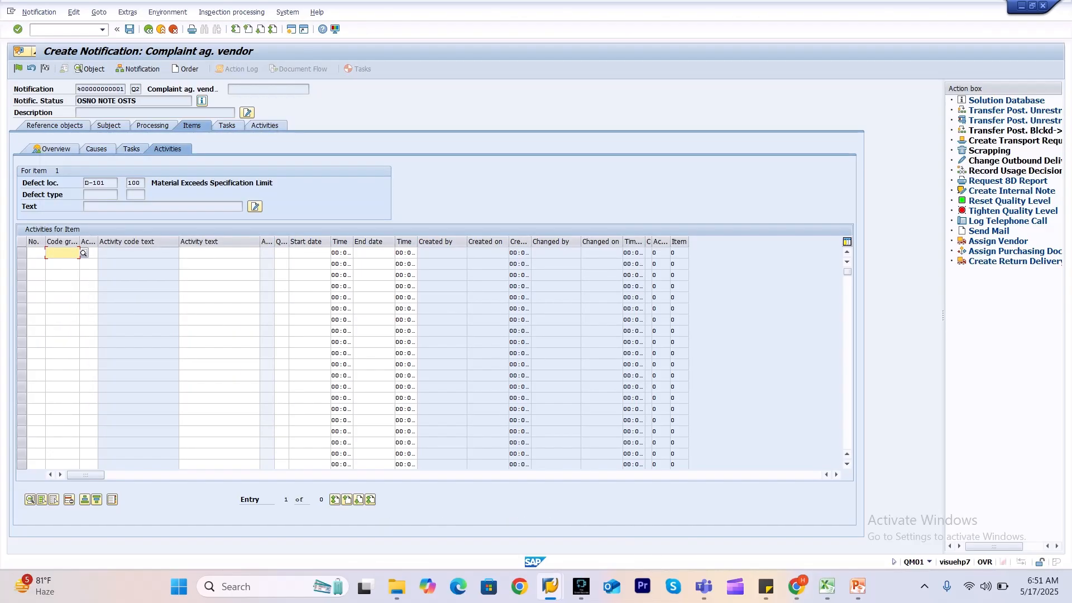
Review item 1's Replace Bearning task again and view the code groups available for the item's activities.
click(226, 125)
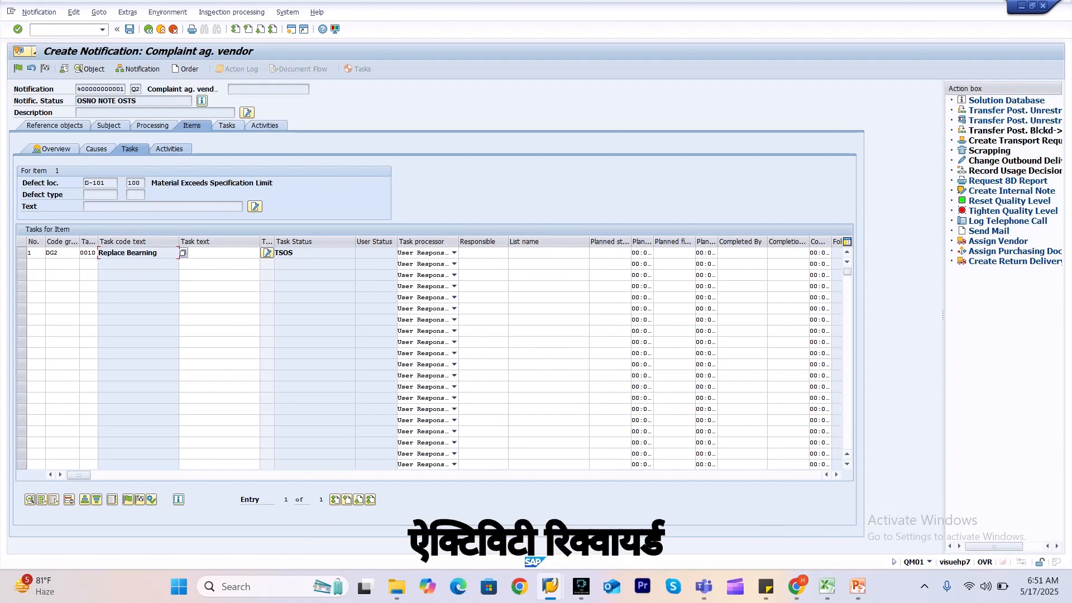
key(Return)
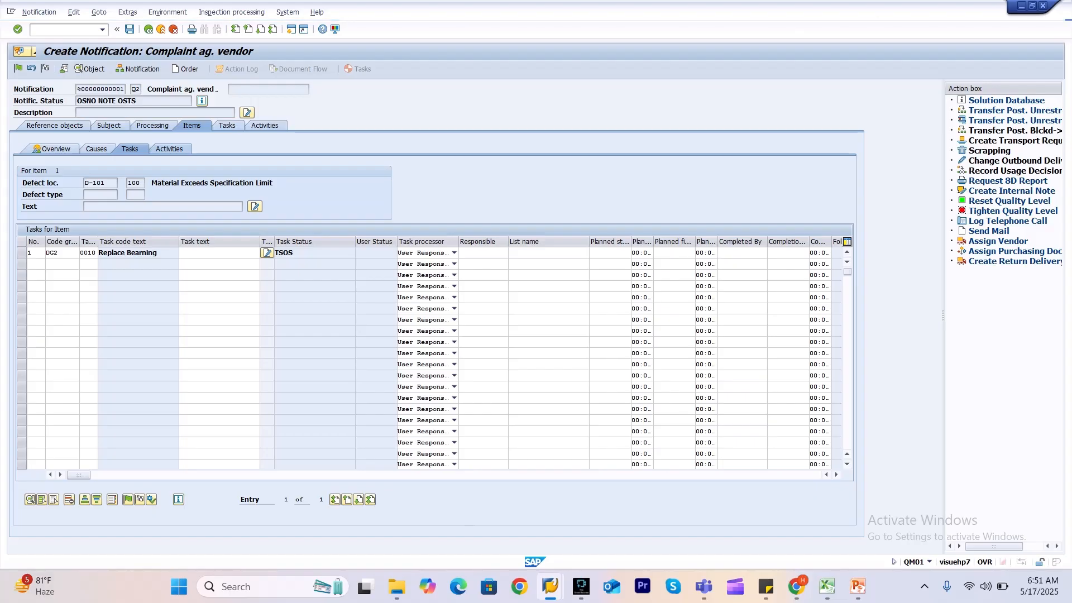
click(170, 149)
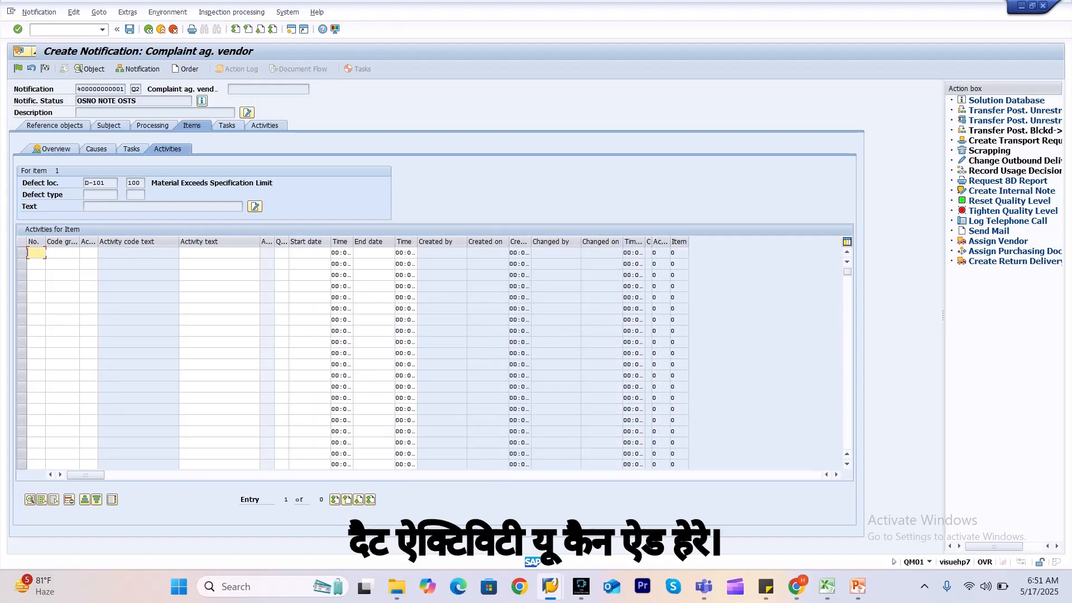
click(62, 253)
click(83, 252)
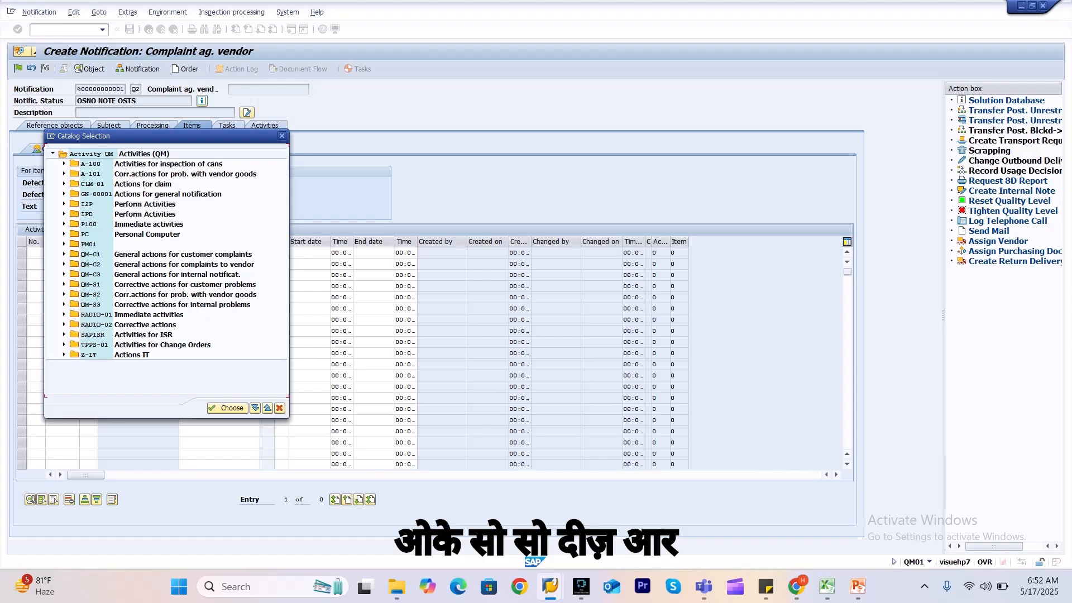
click(282, 136)
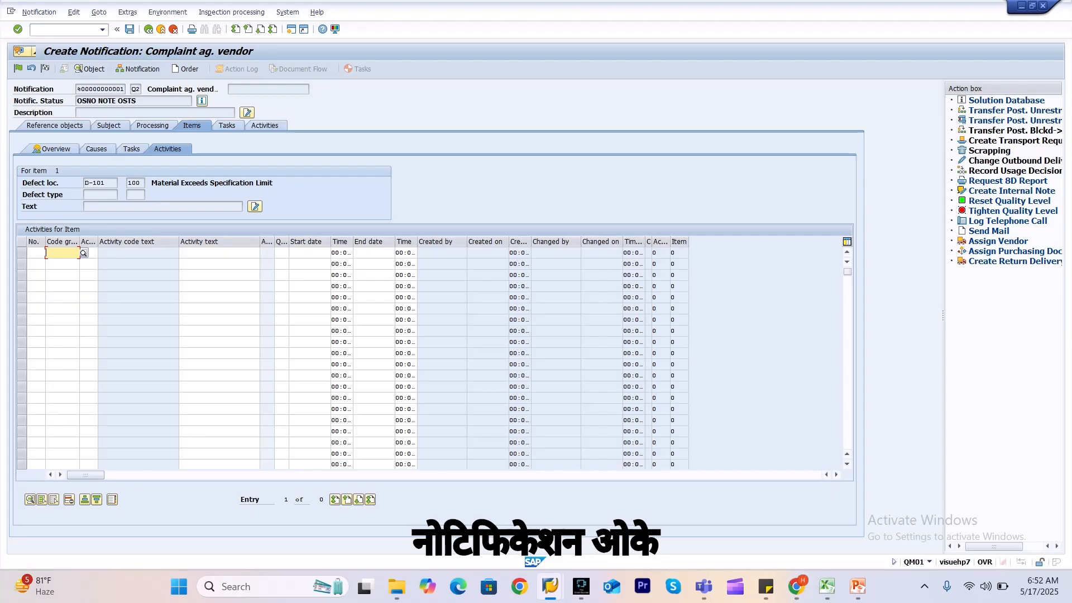
click(290, 330)
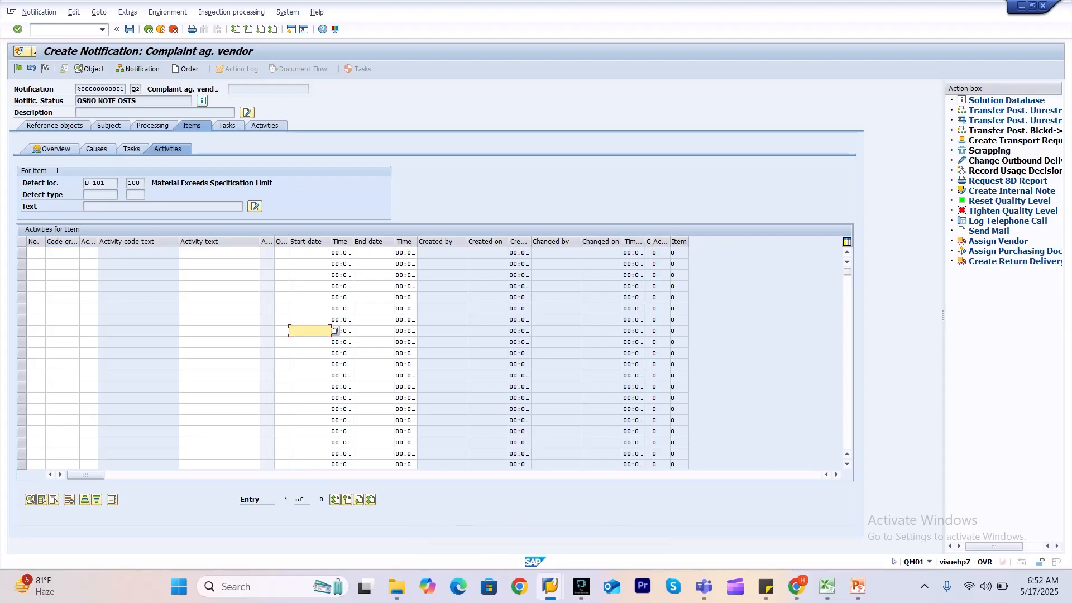